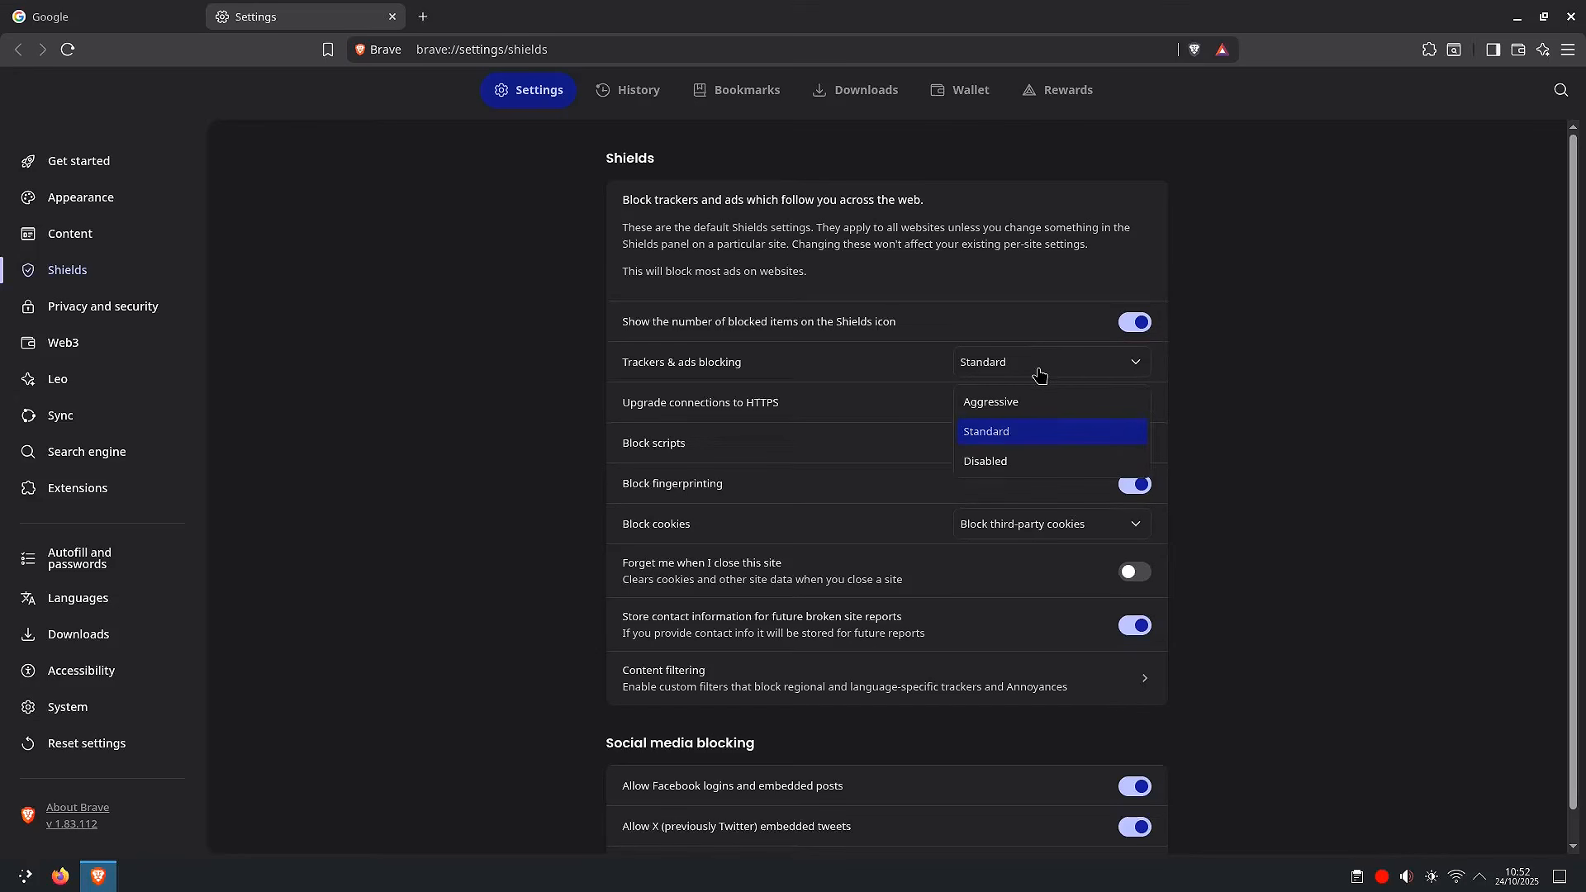
Set trackers and ads blocking to Aggressive and the upgrade of connections to HTTPS to Strict in the Shields settings.
left_click(1027, 405)
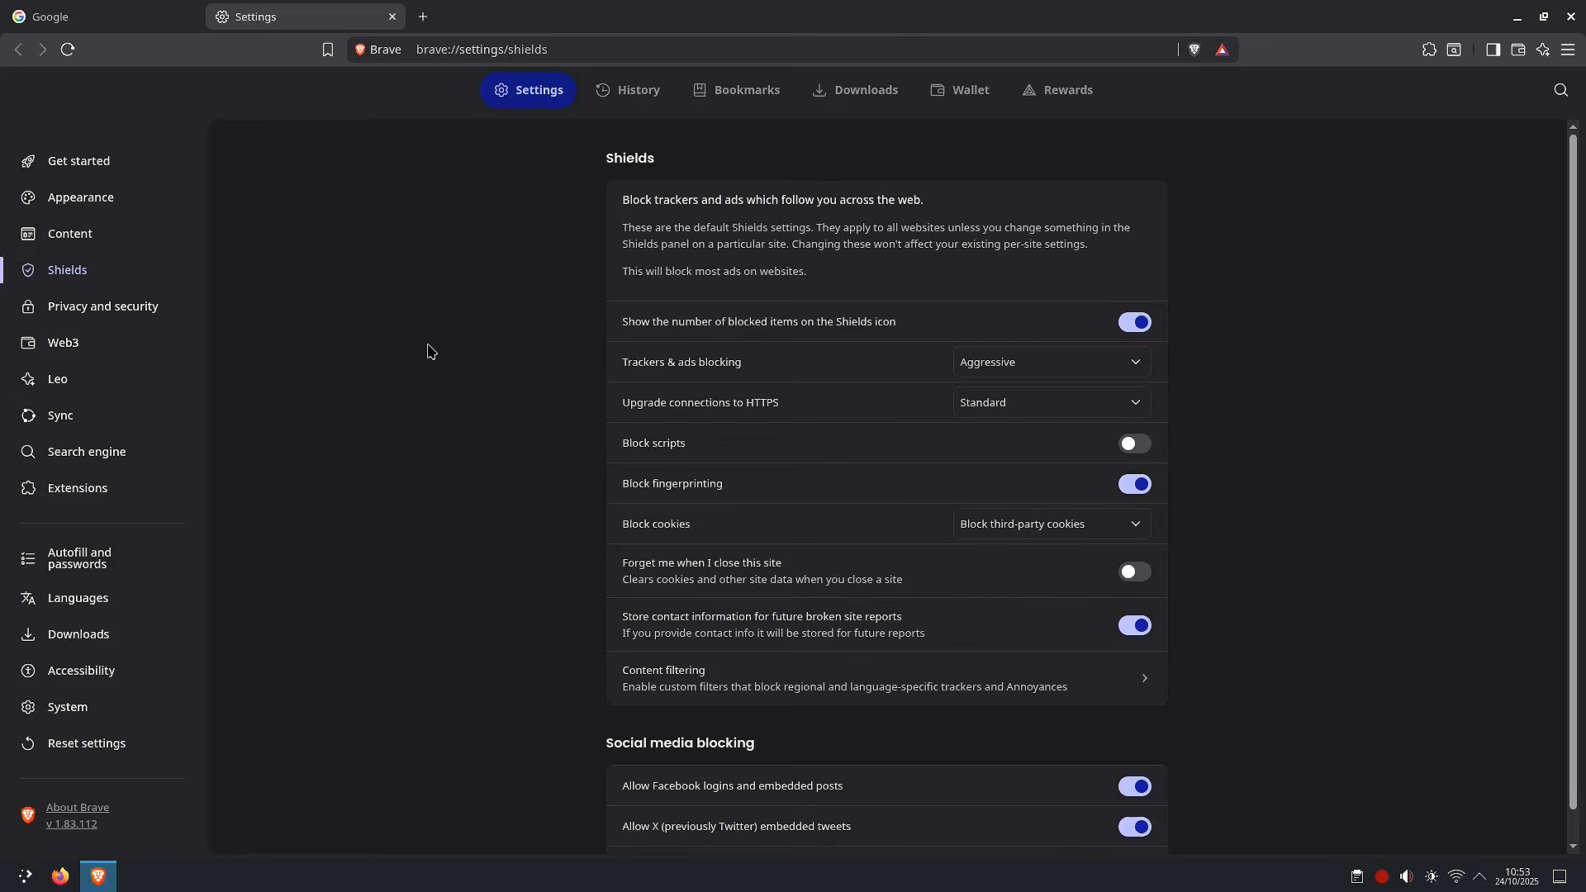
left_click(998, 413)
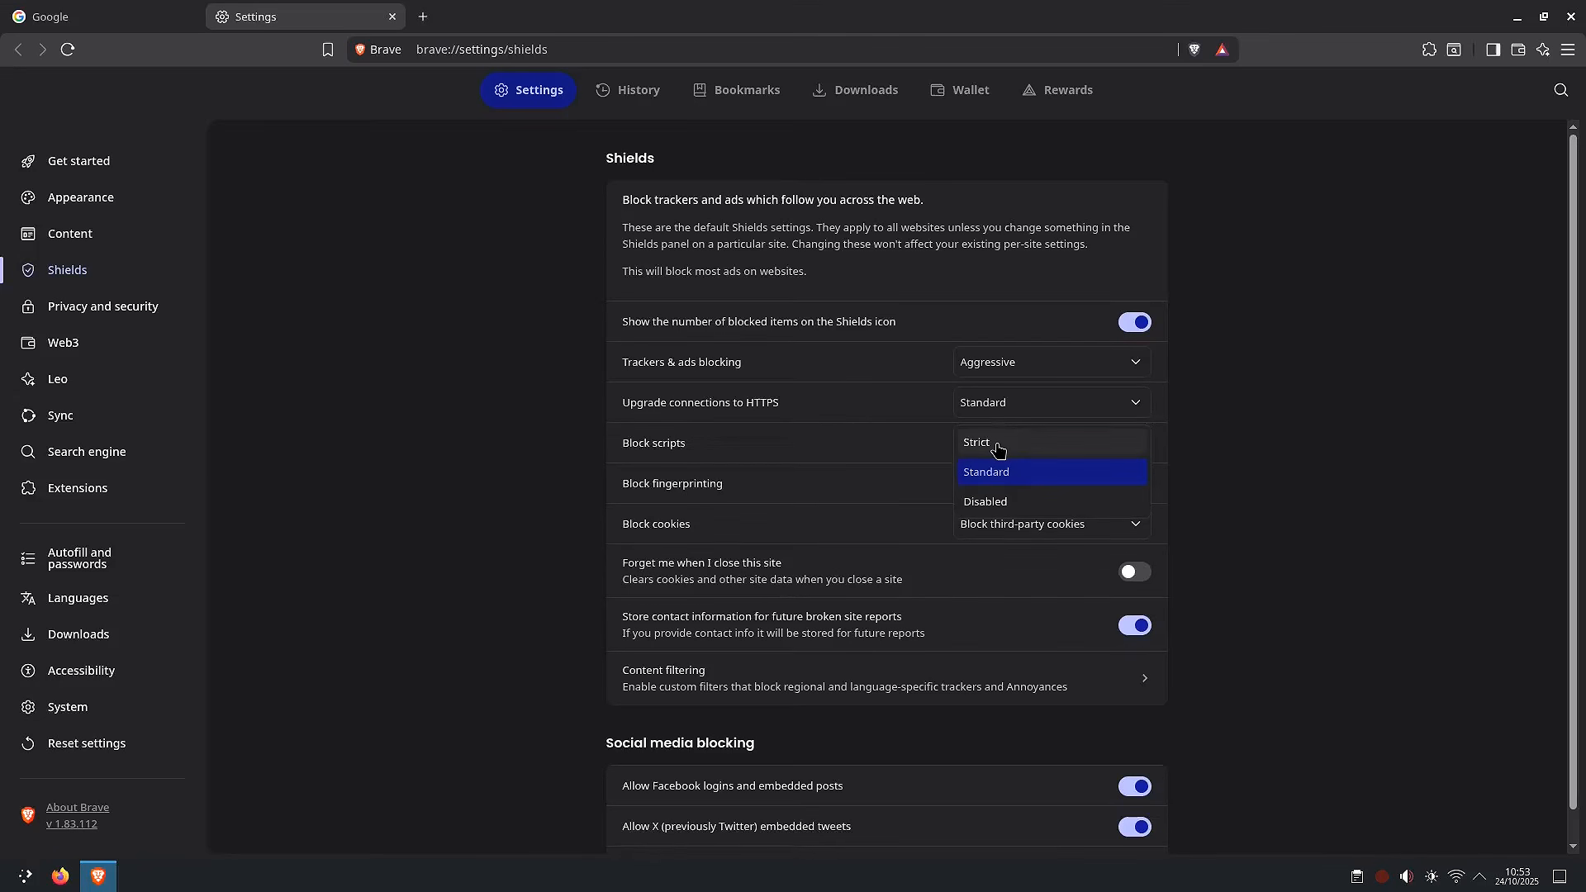
left_click(997, 444)
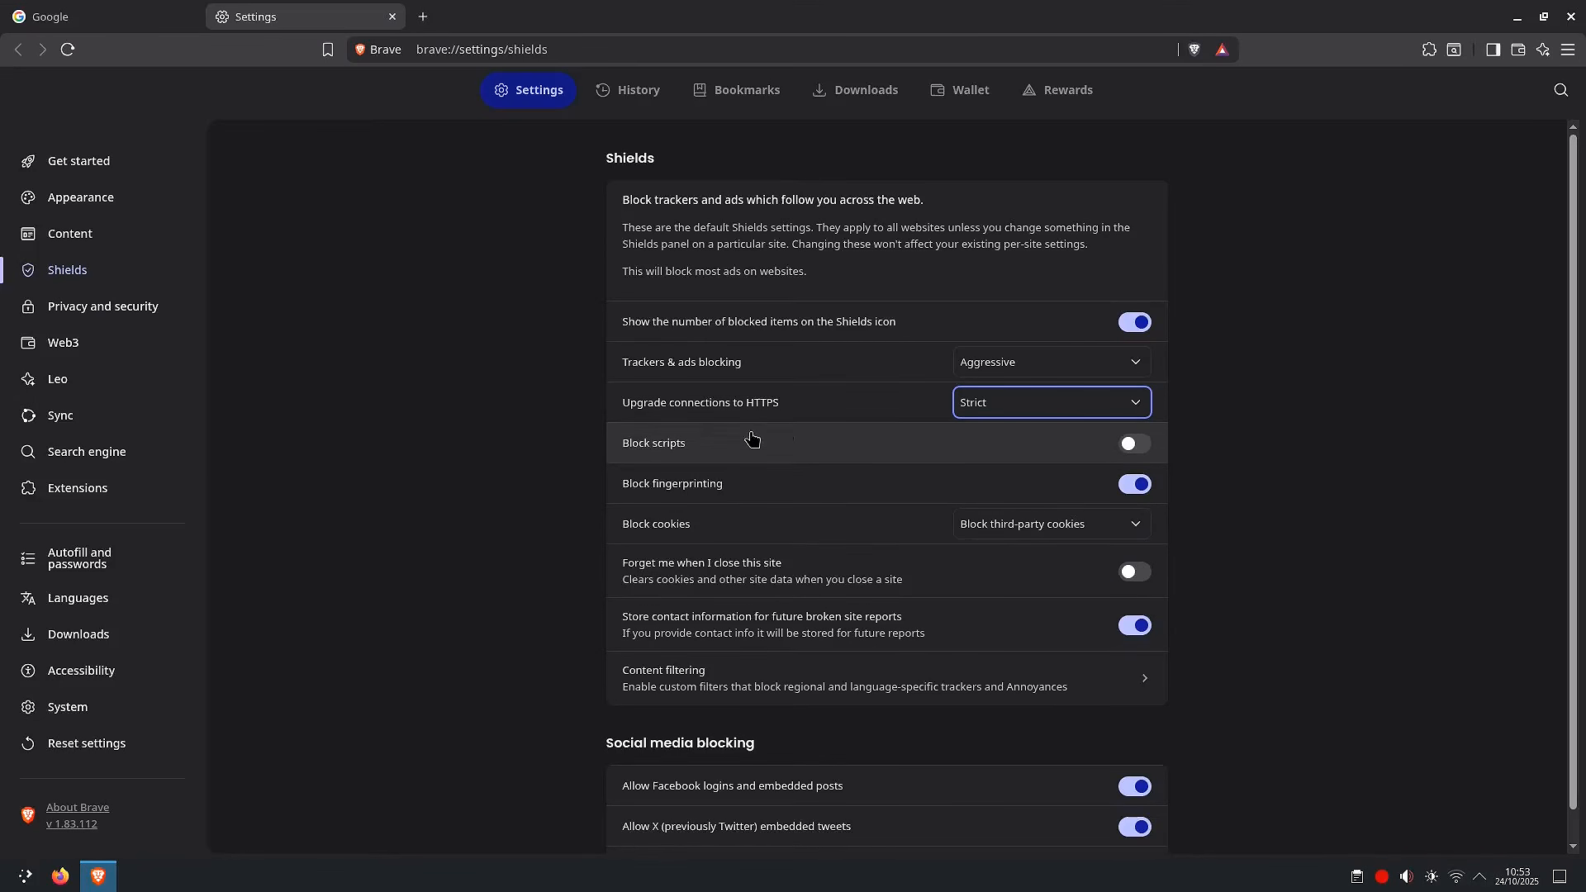
left_click(552, 459)
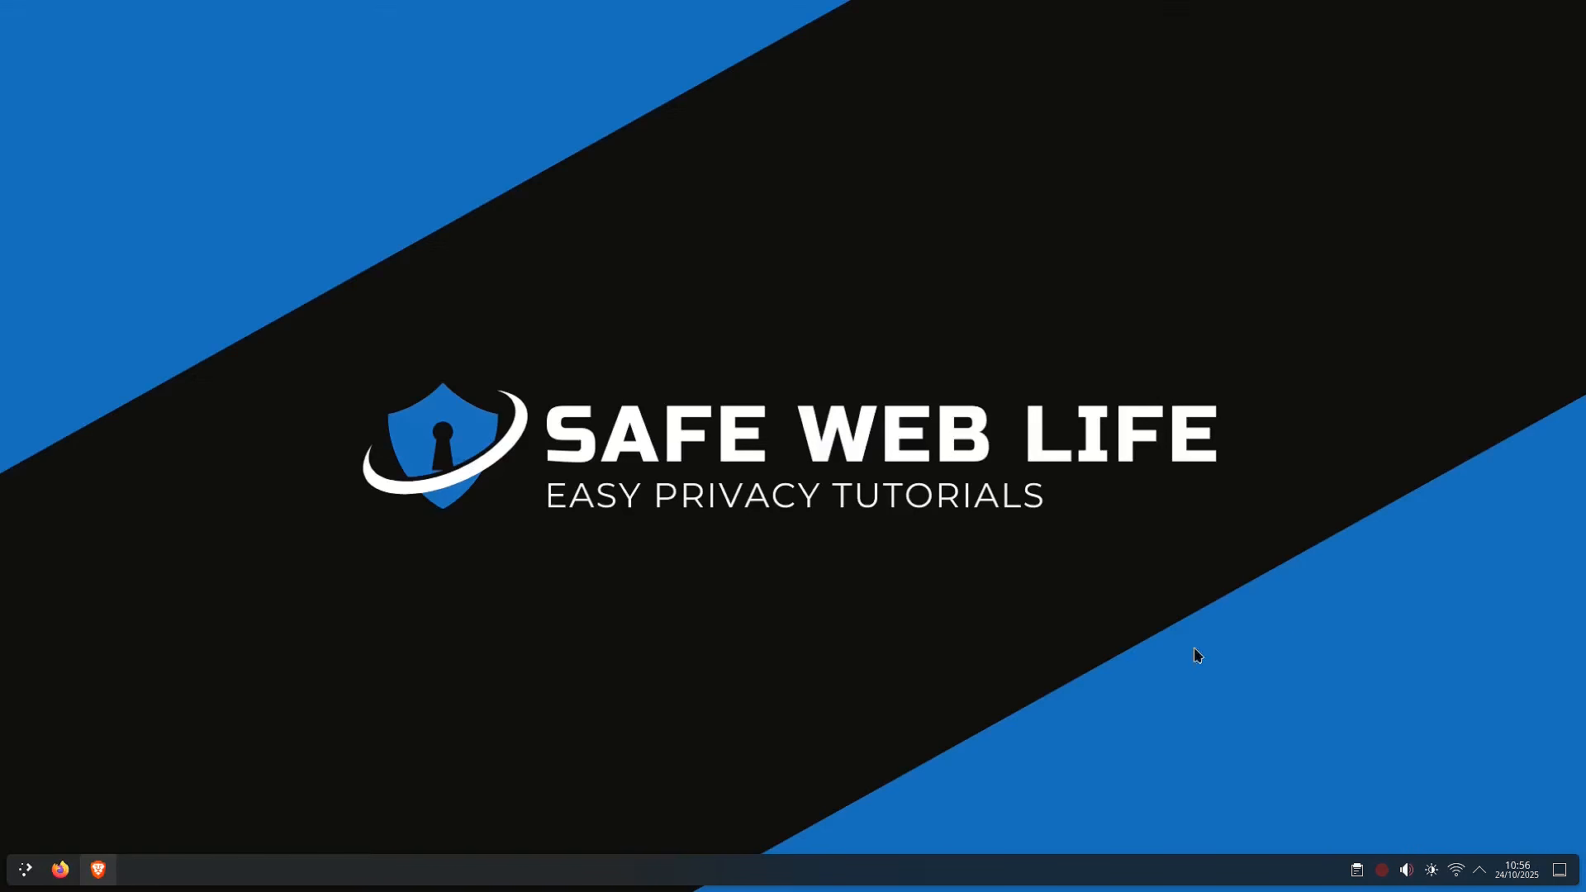
Launch Brave and set Startpage as the default search engine for normal windows in its search engine settings.
left_click(97, 868)
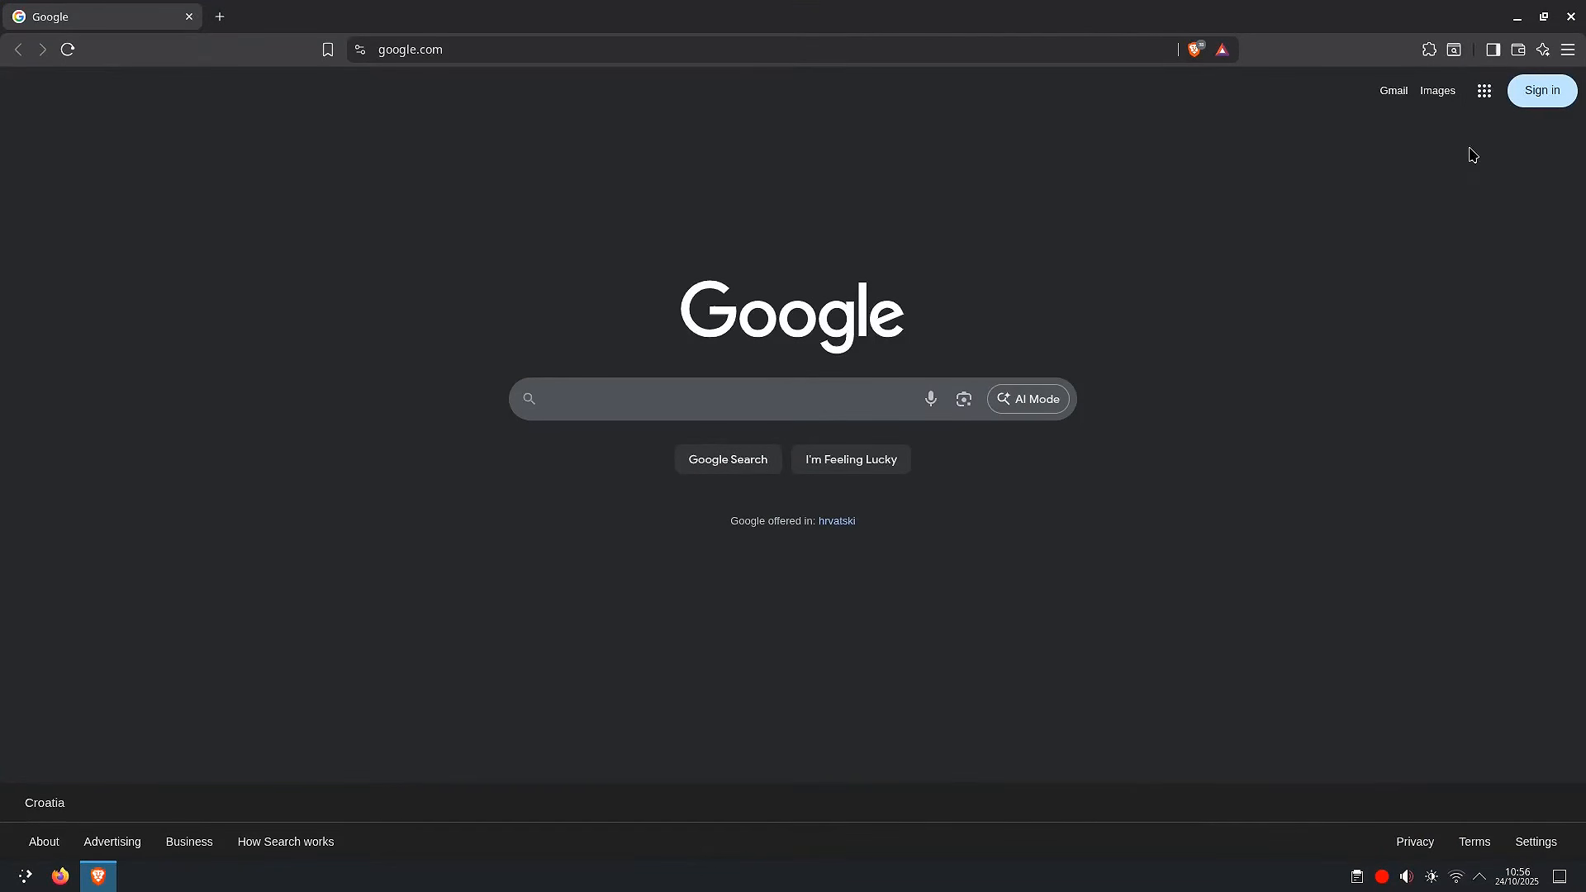
left_click(1574, 52)
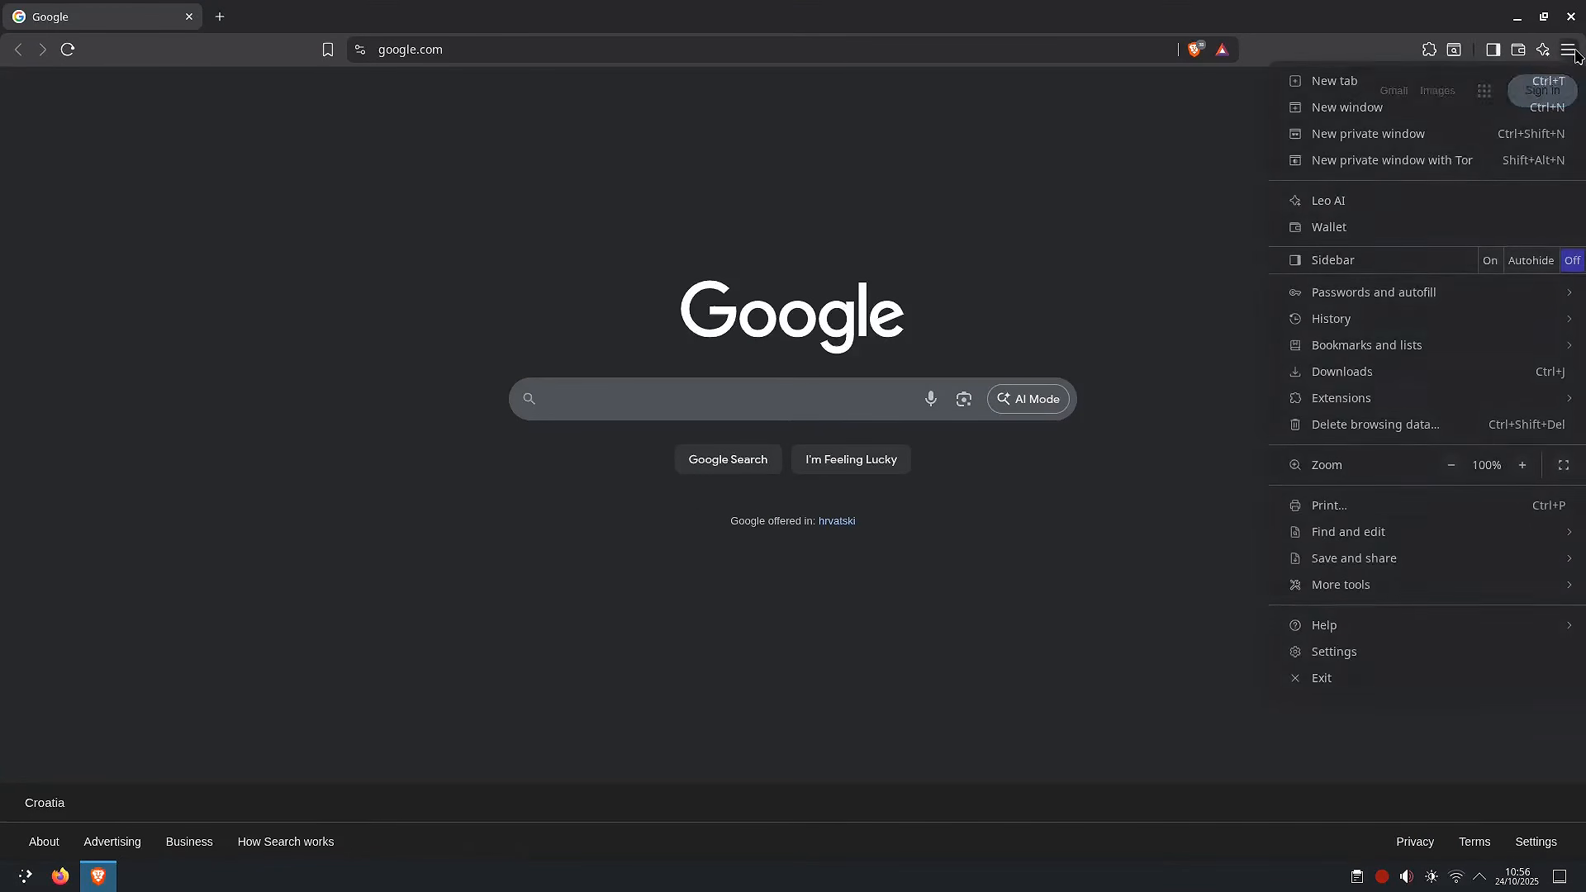
left_click(1398, 652)
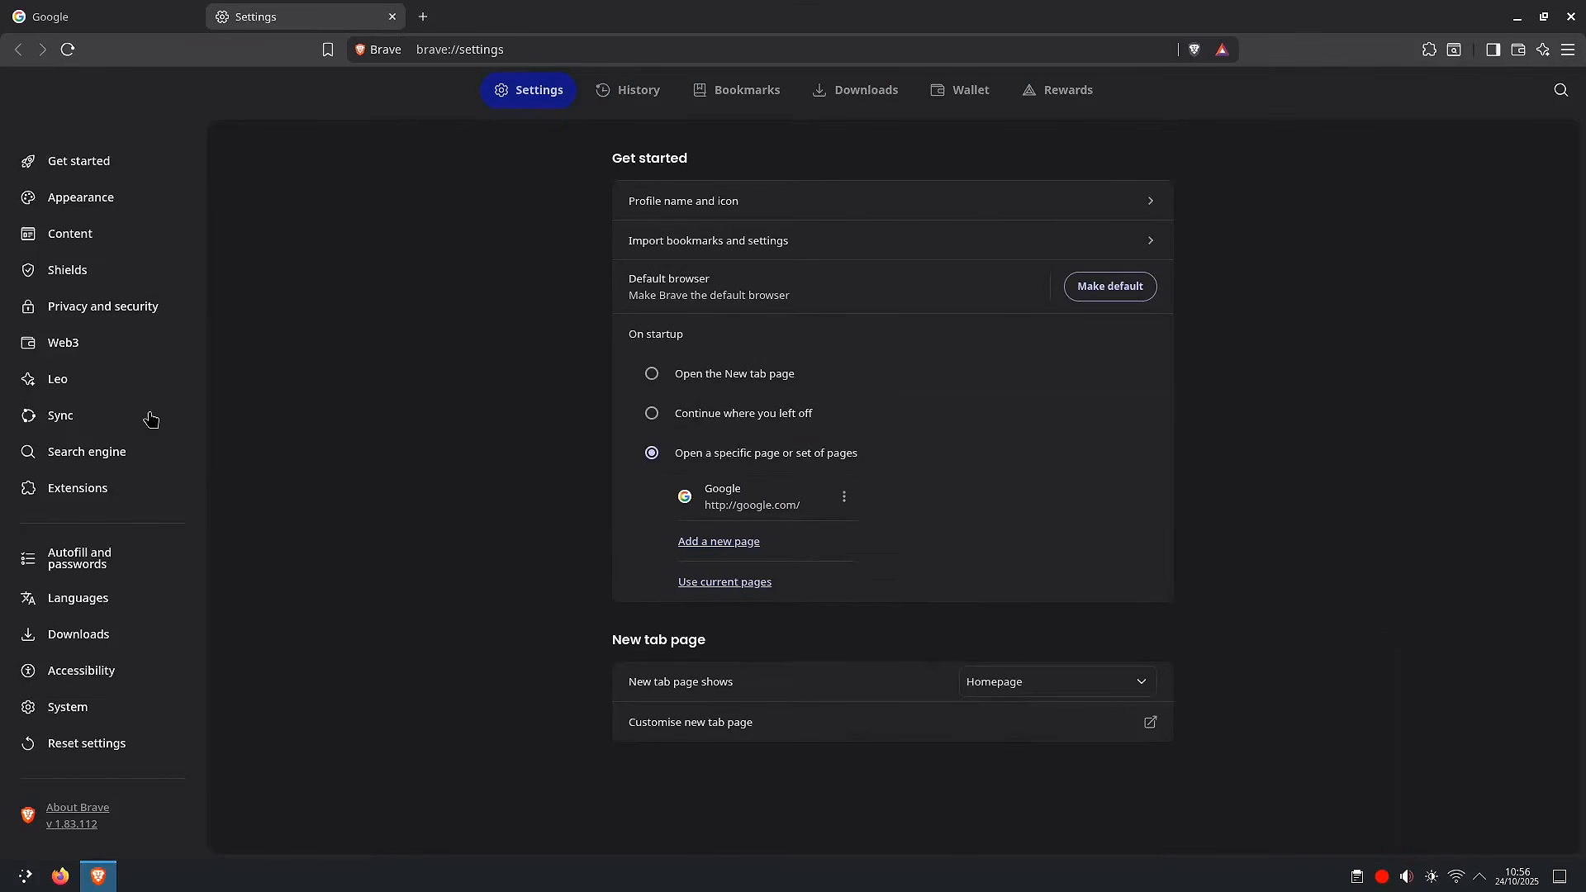
left_click(69, 456)
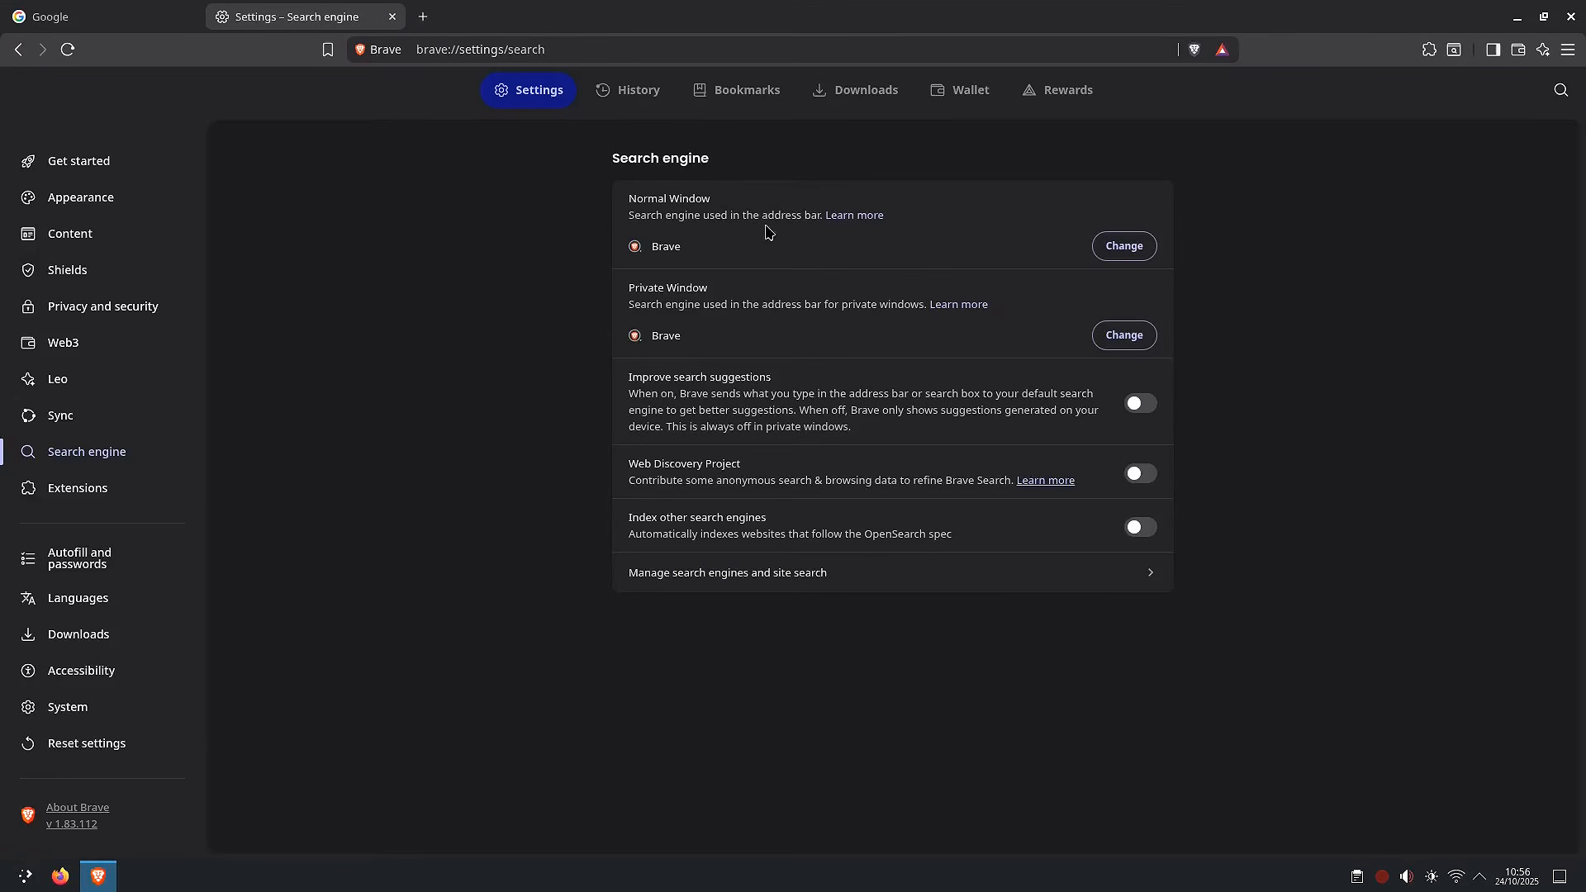
left_click(1135, 243)
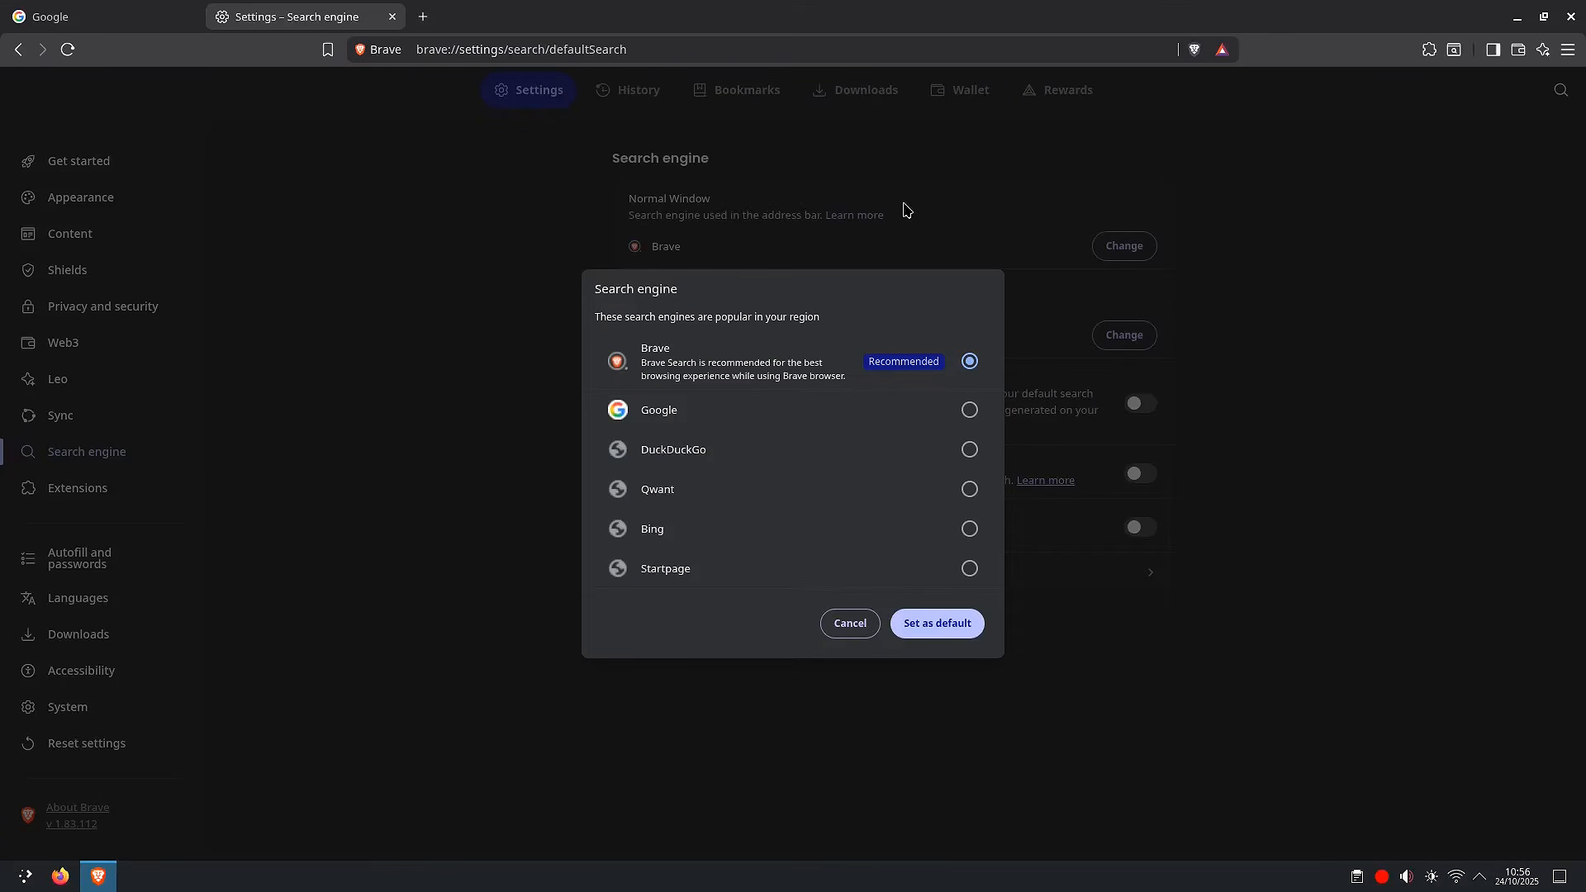
left_click(969, 568)
left_click(951, 632)
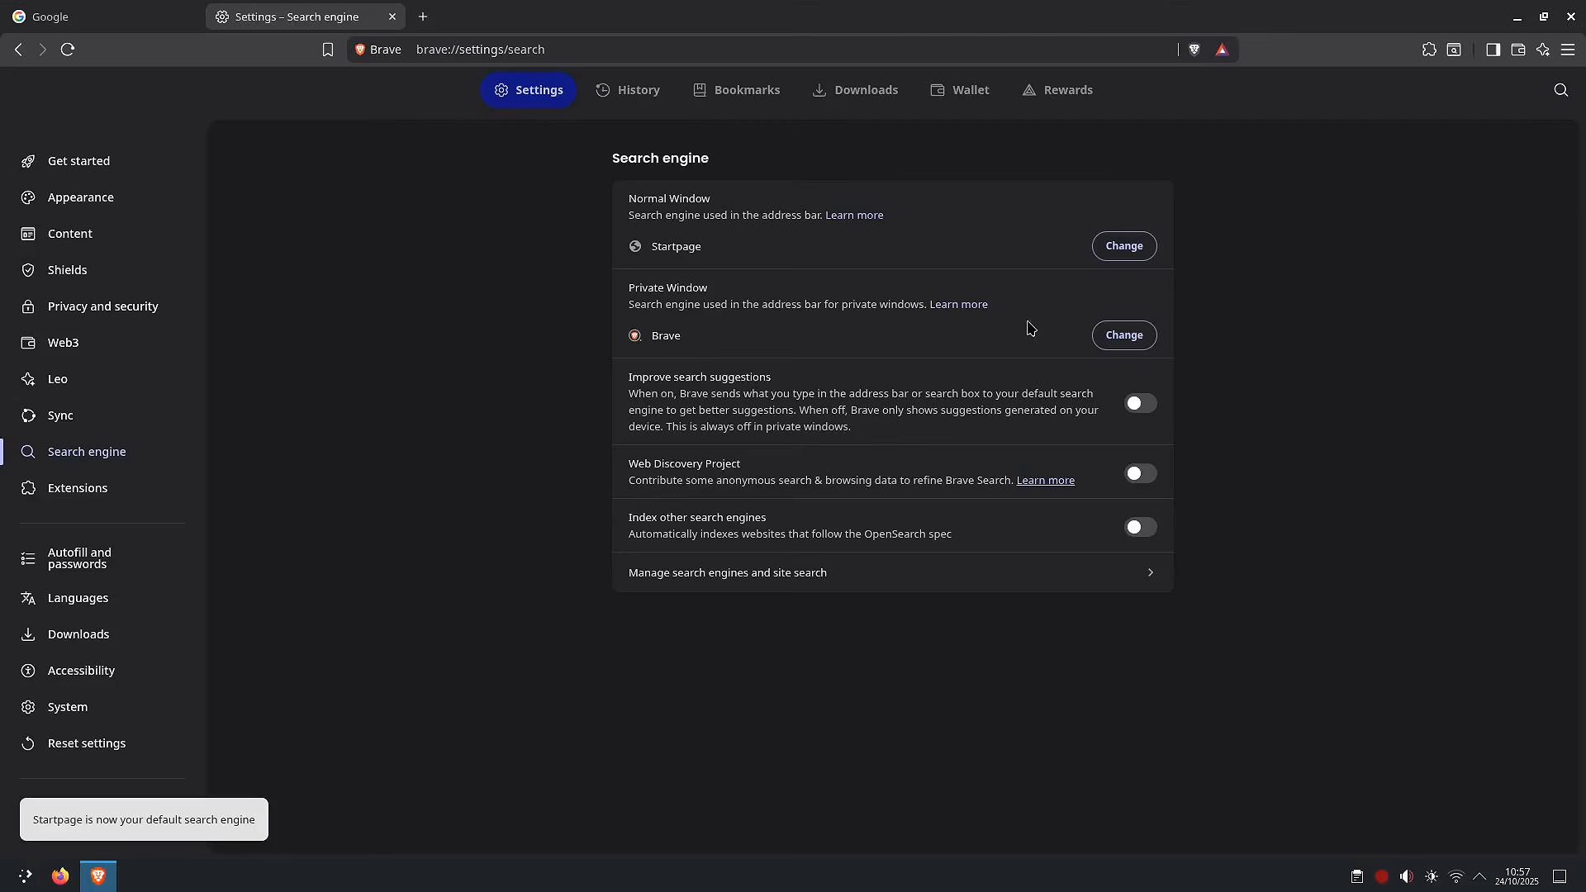
Set Startpage as the default search engine for private windows.
left_click(1146, 342)
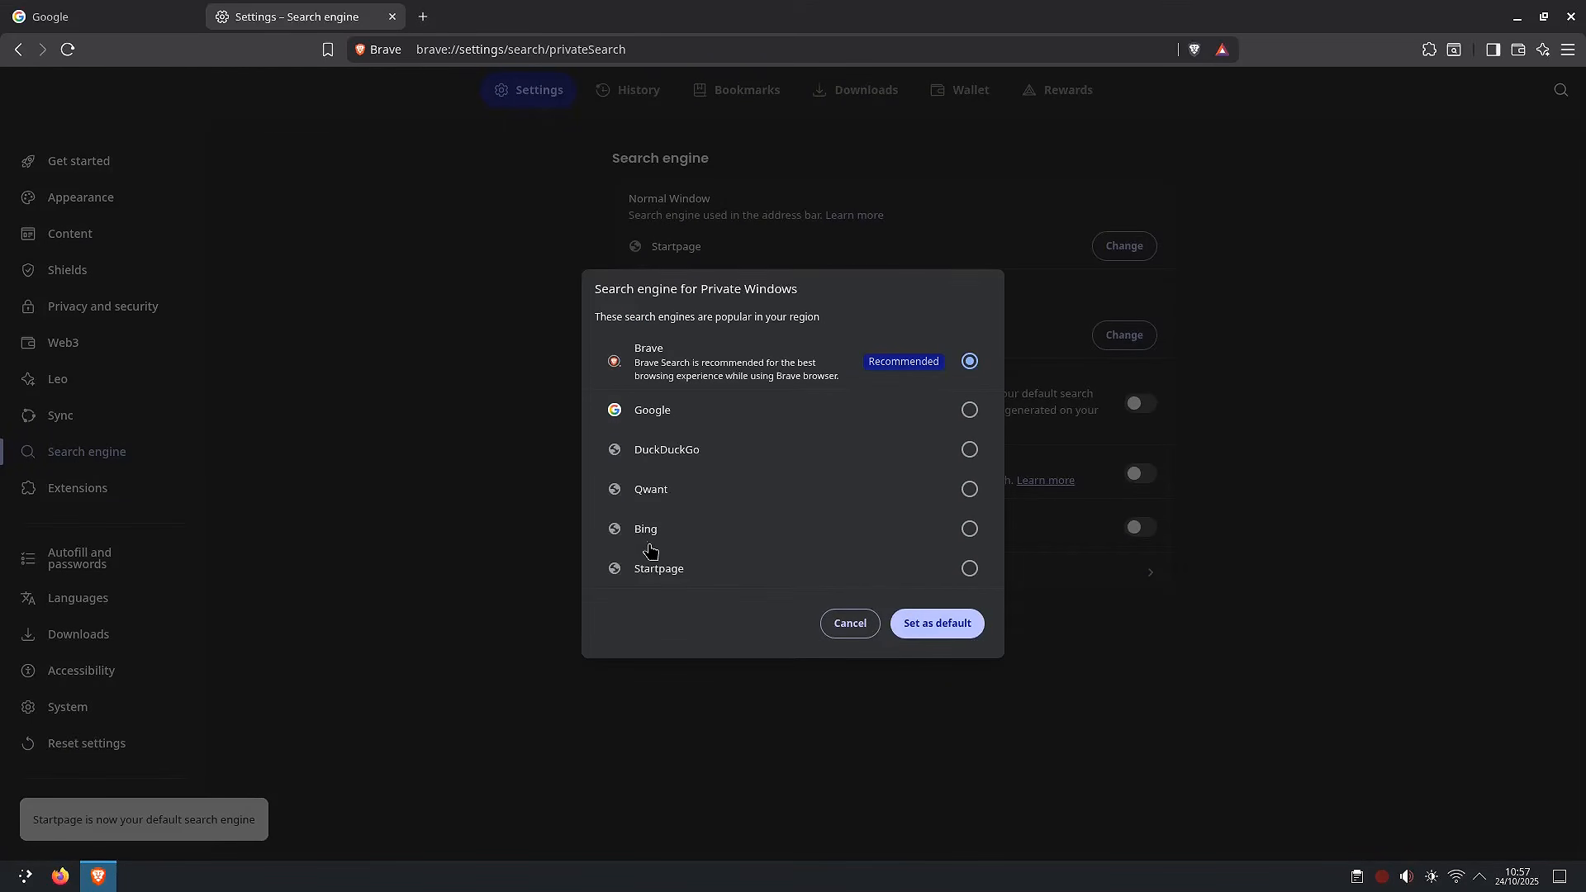
left_click(970, 568)
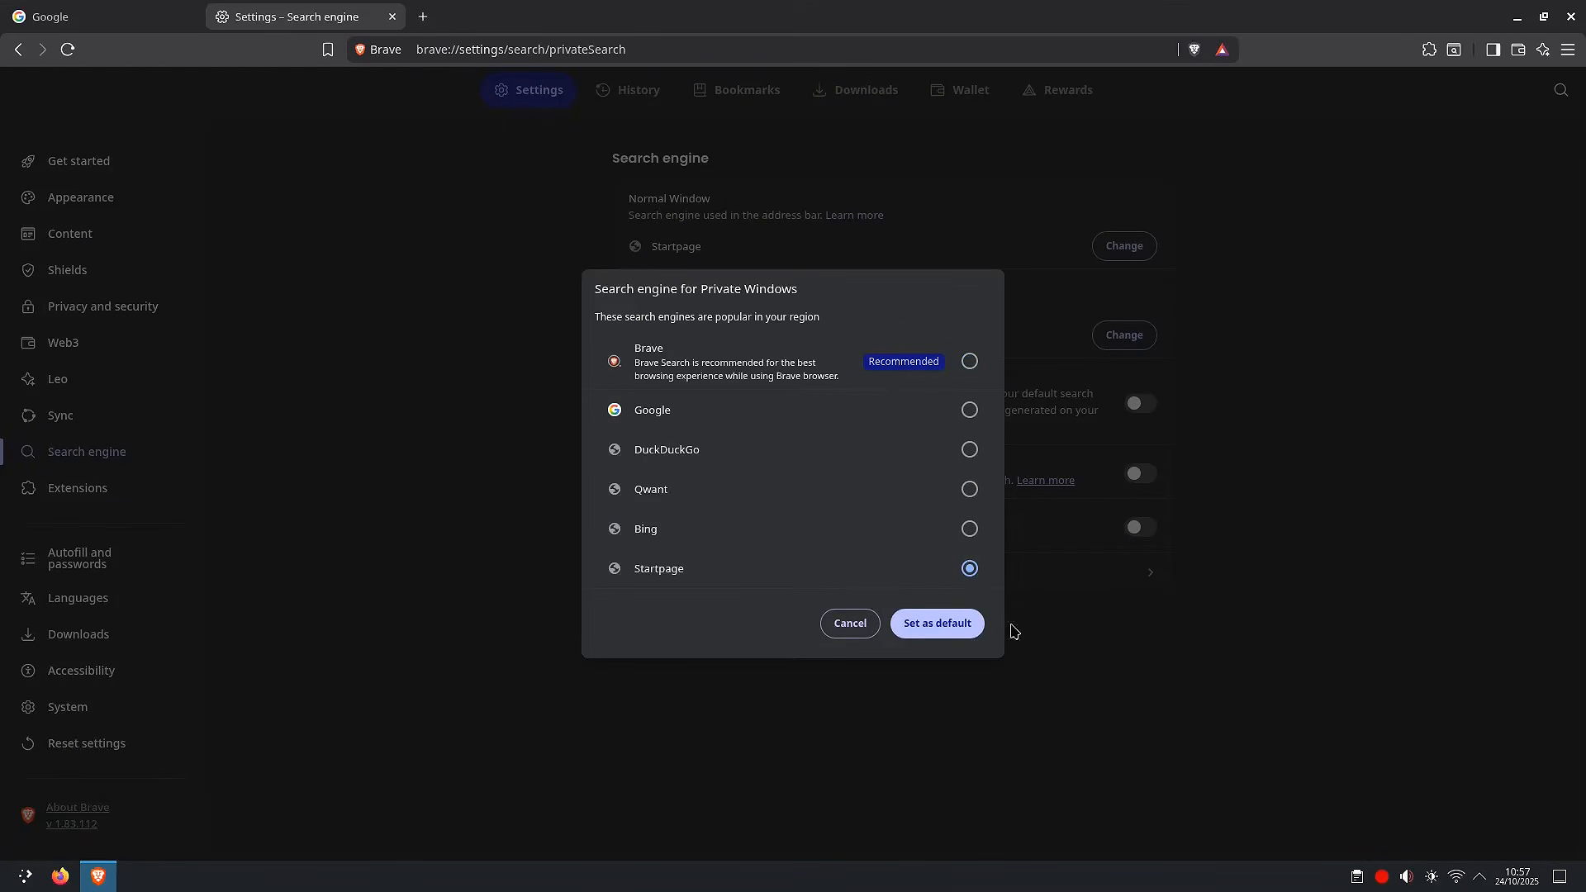
left_click(952, 628)
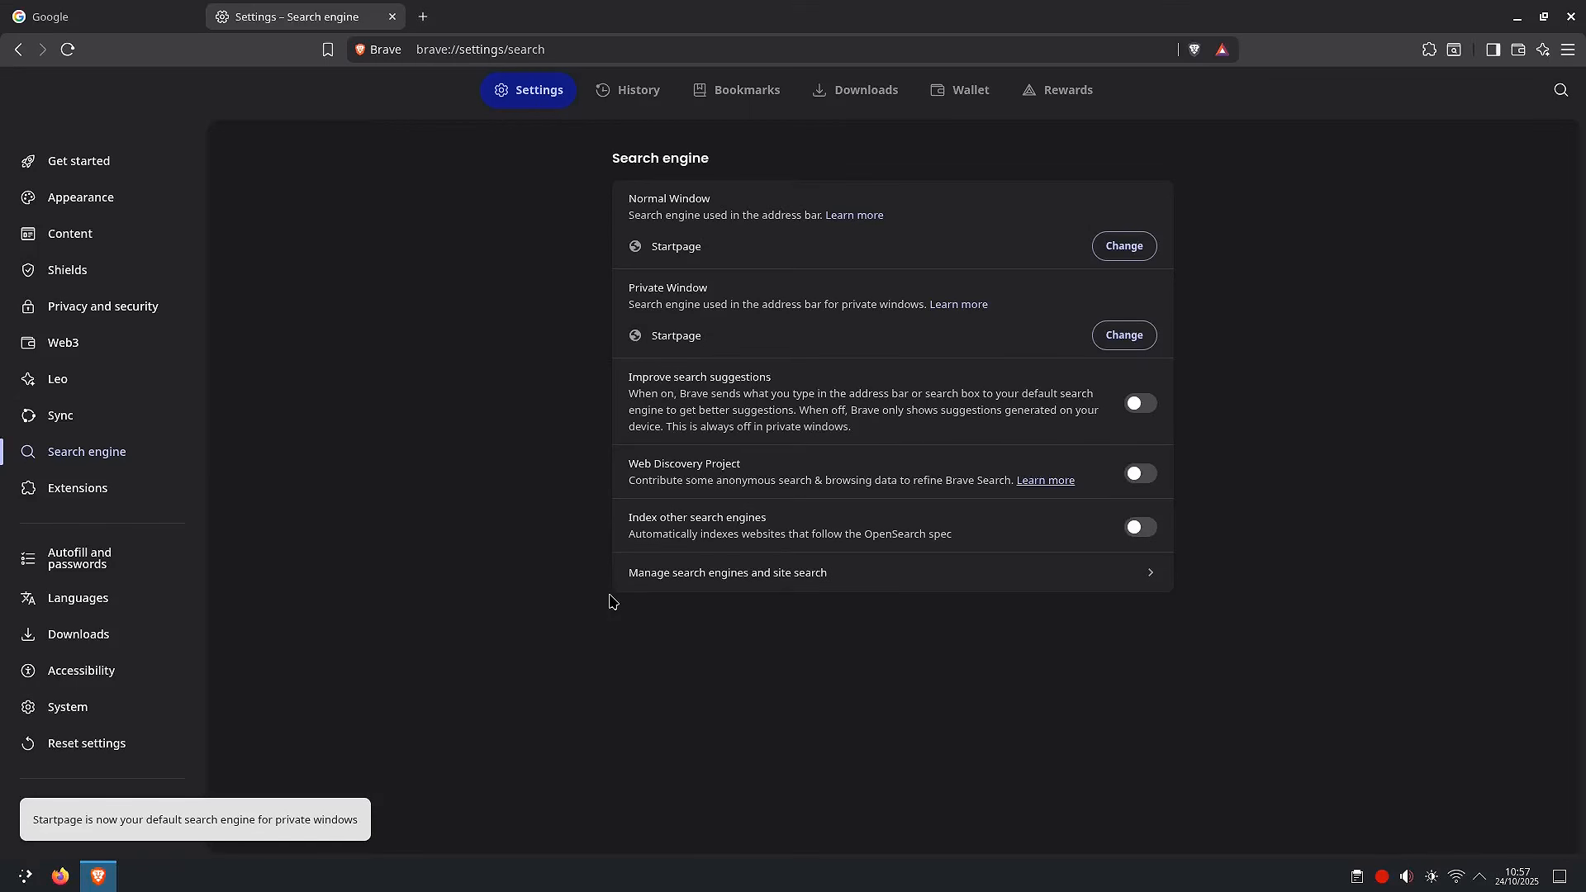
Delete Google and Bing from the managed list of search engines.
left_click(744, 575)
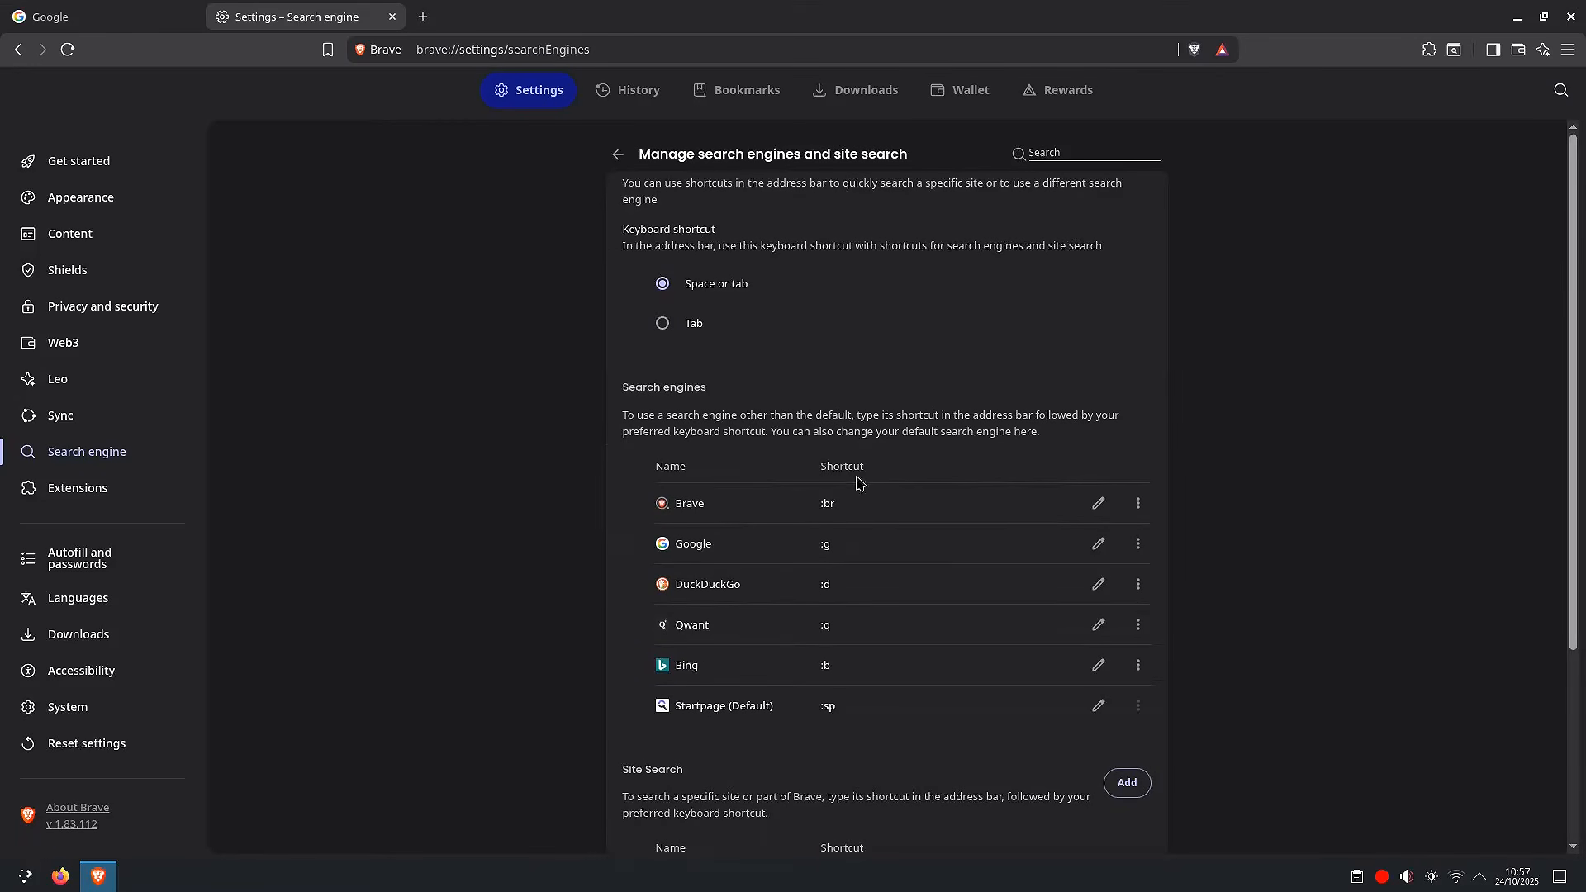
left_click(617, 153)
left_click(746, 581)
left_click(1138, 545)
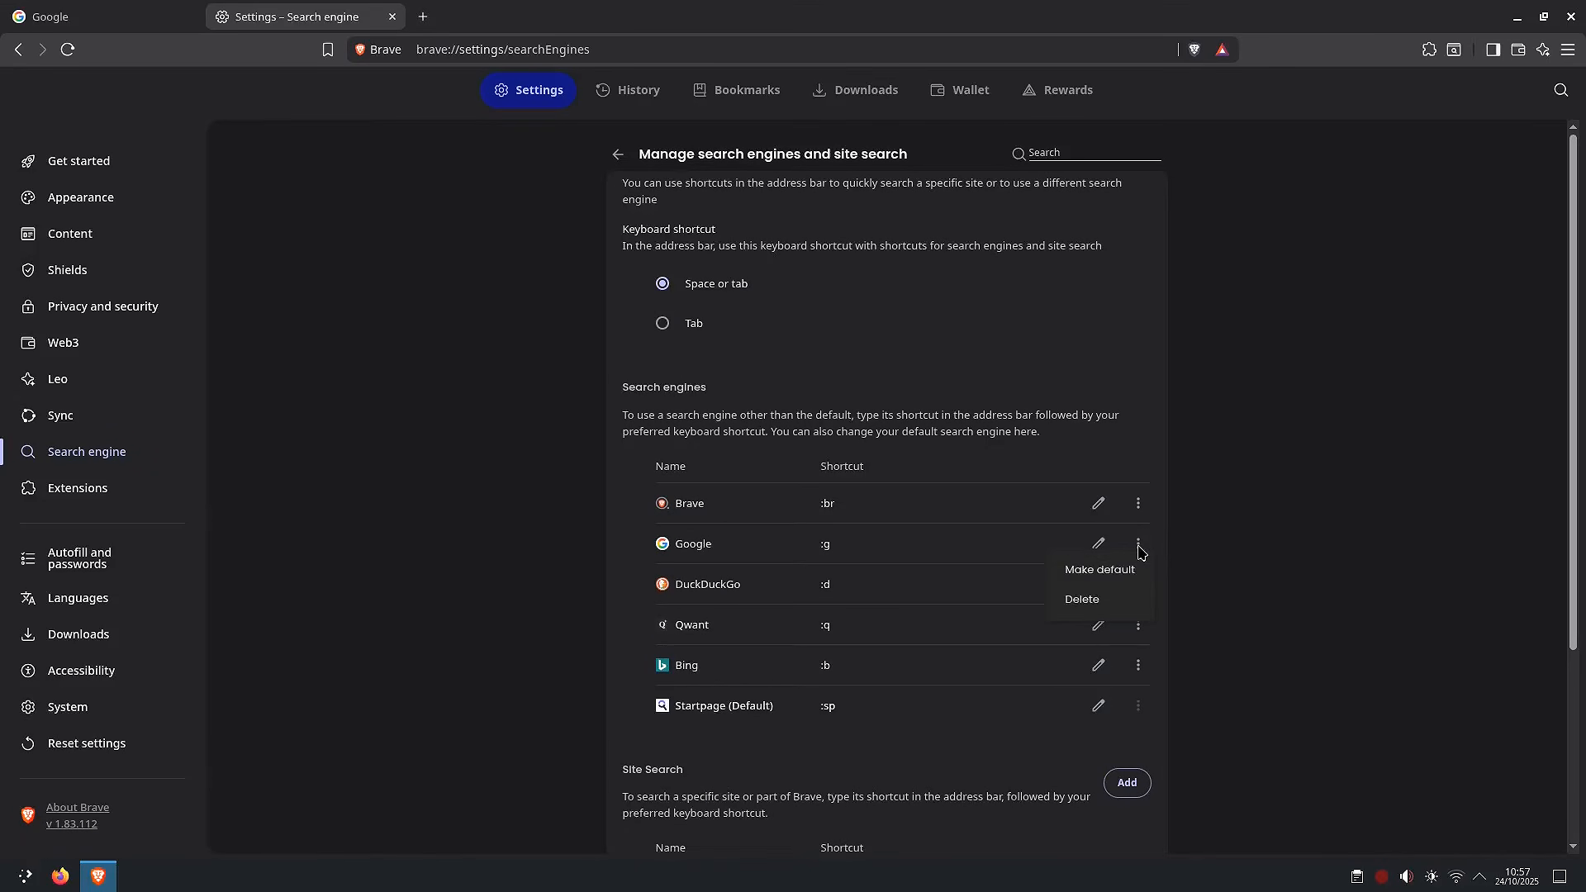
left_click(1092, 596)
left_click(963, 495)
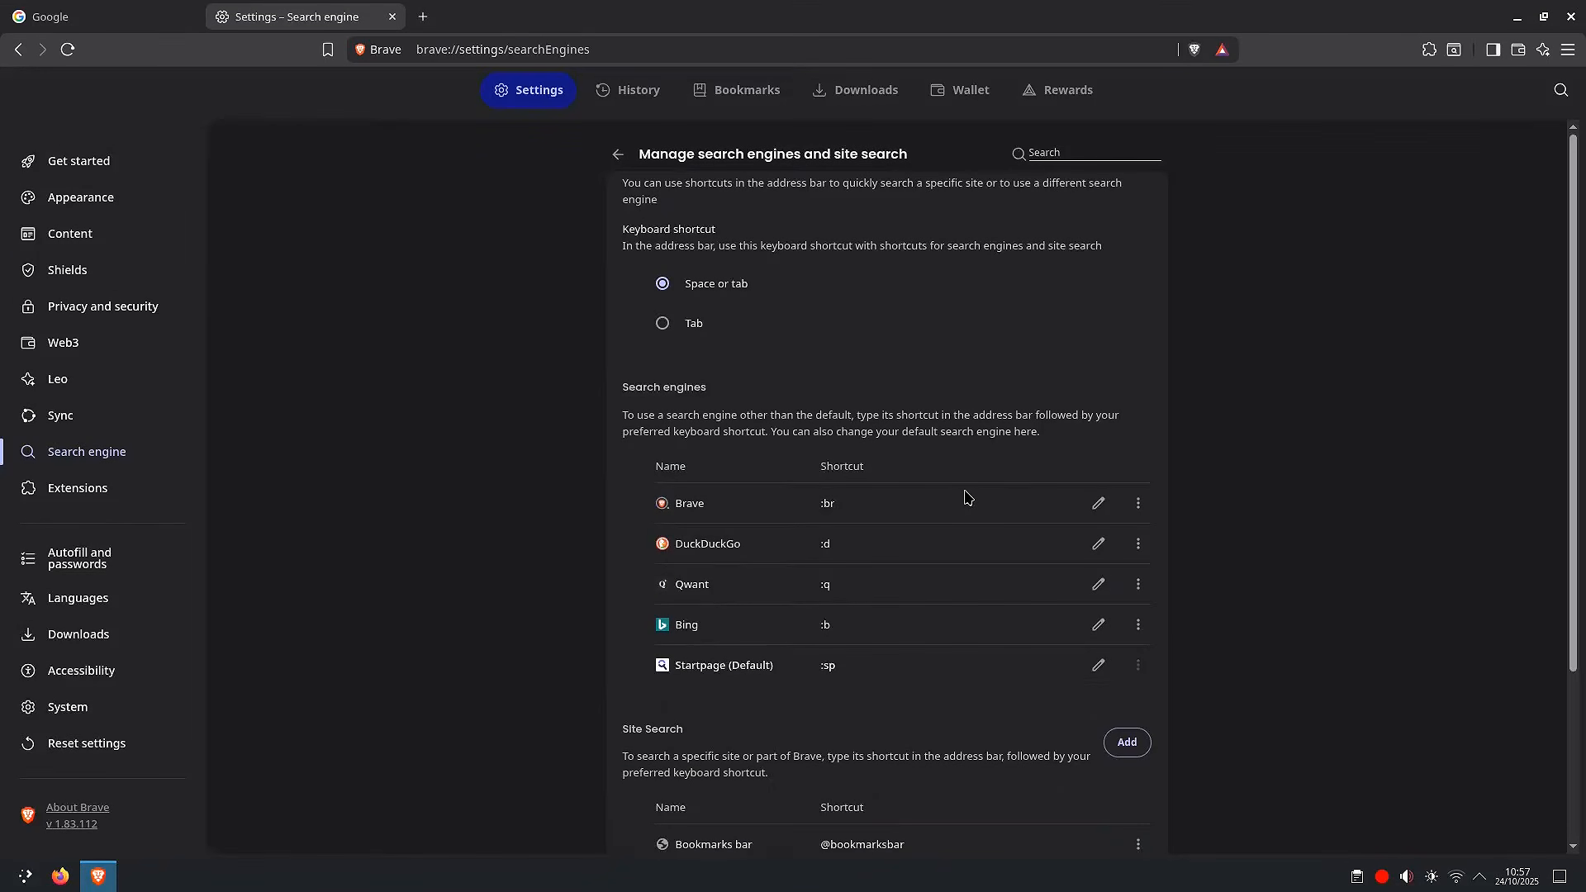
left_click(1133, 622)
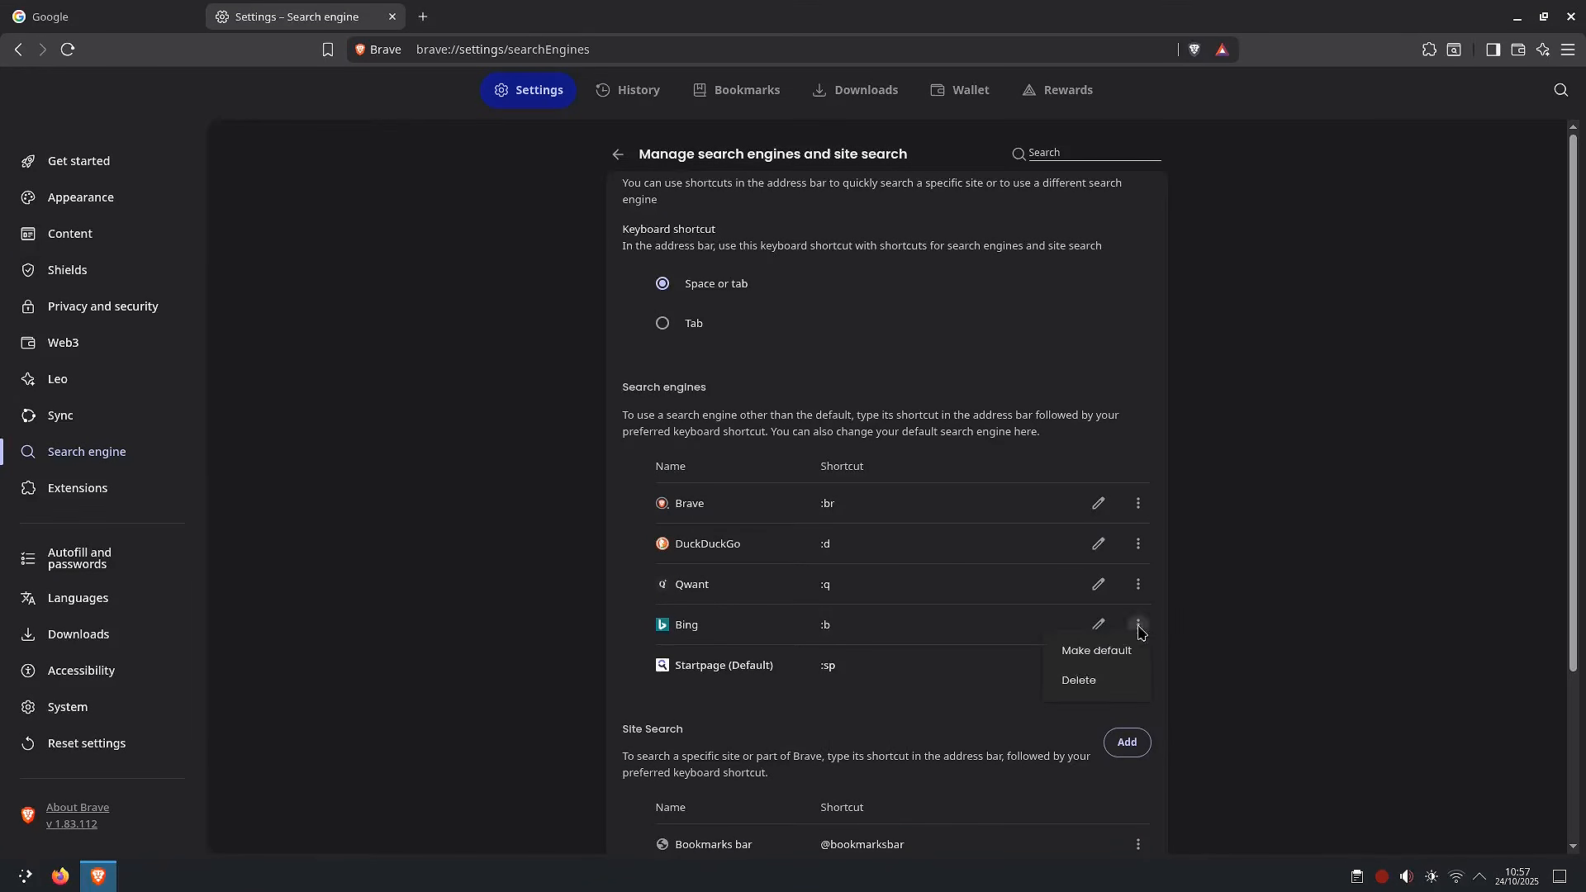
left_click(1092, 680)
left_click(967, 495)
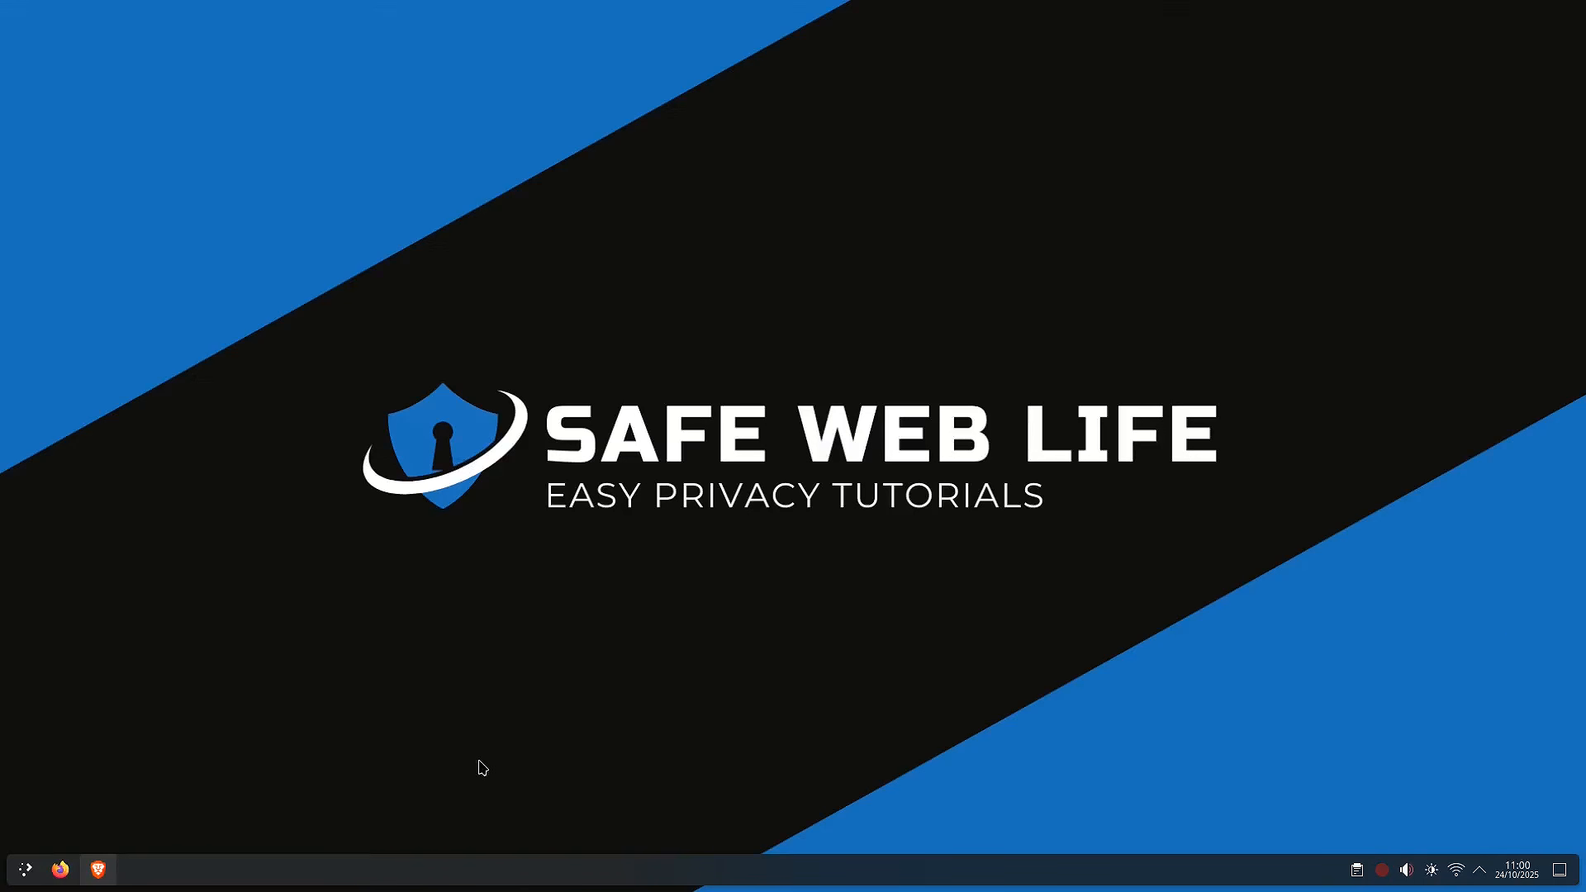
Launch Brave and set it to delete browsing history, cookies and other site data, and cached images and files on exit.
left_click(113, 875)
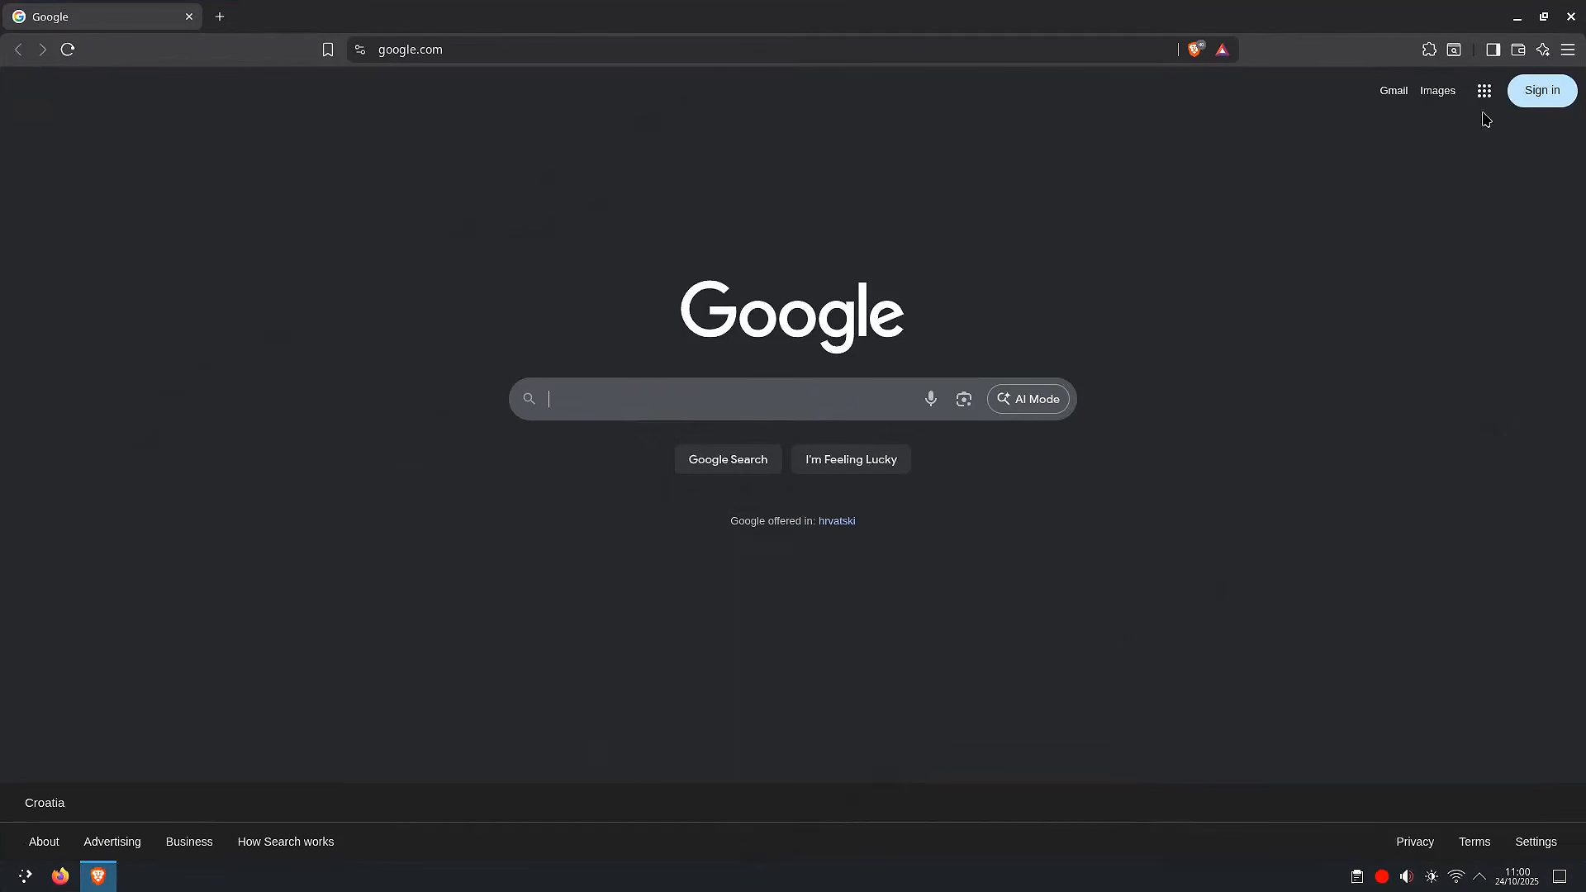
left_click(1567, 52)
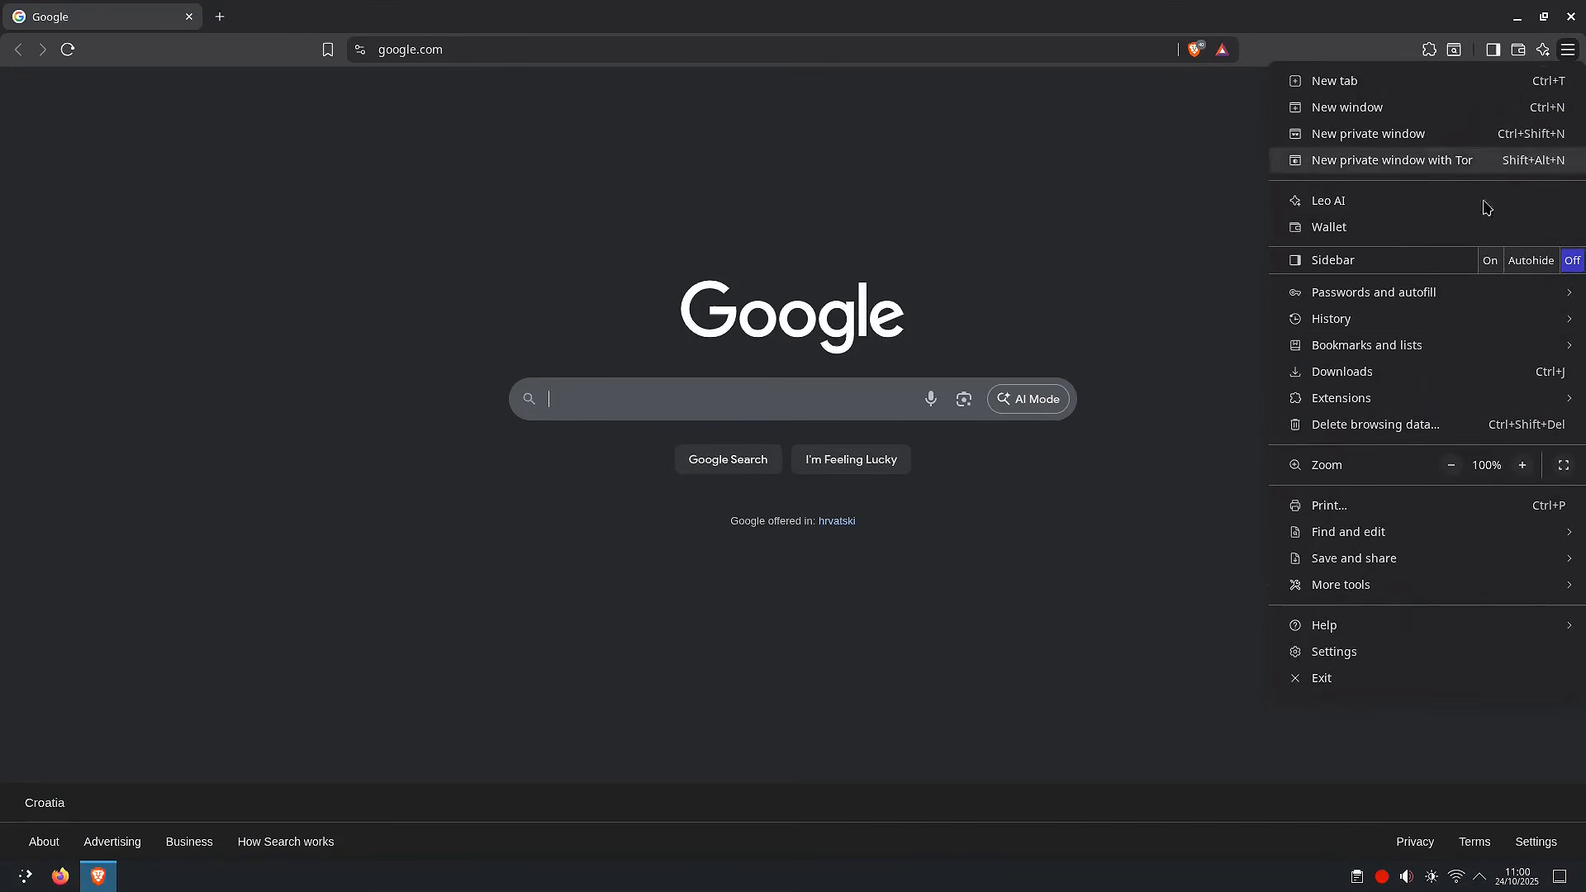
left_click(1402, 665)
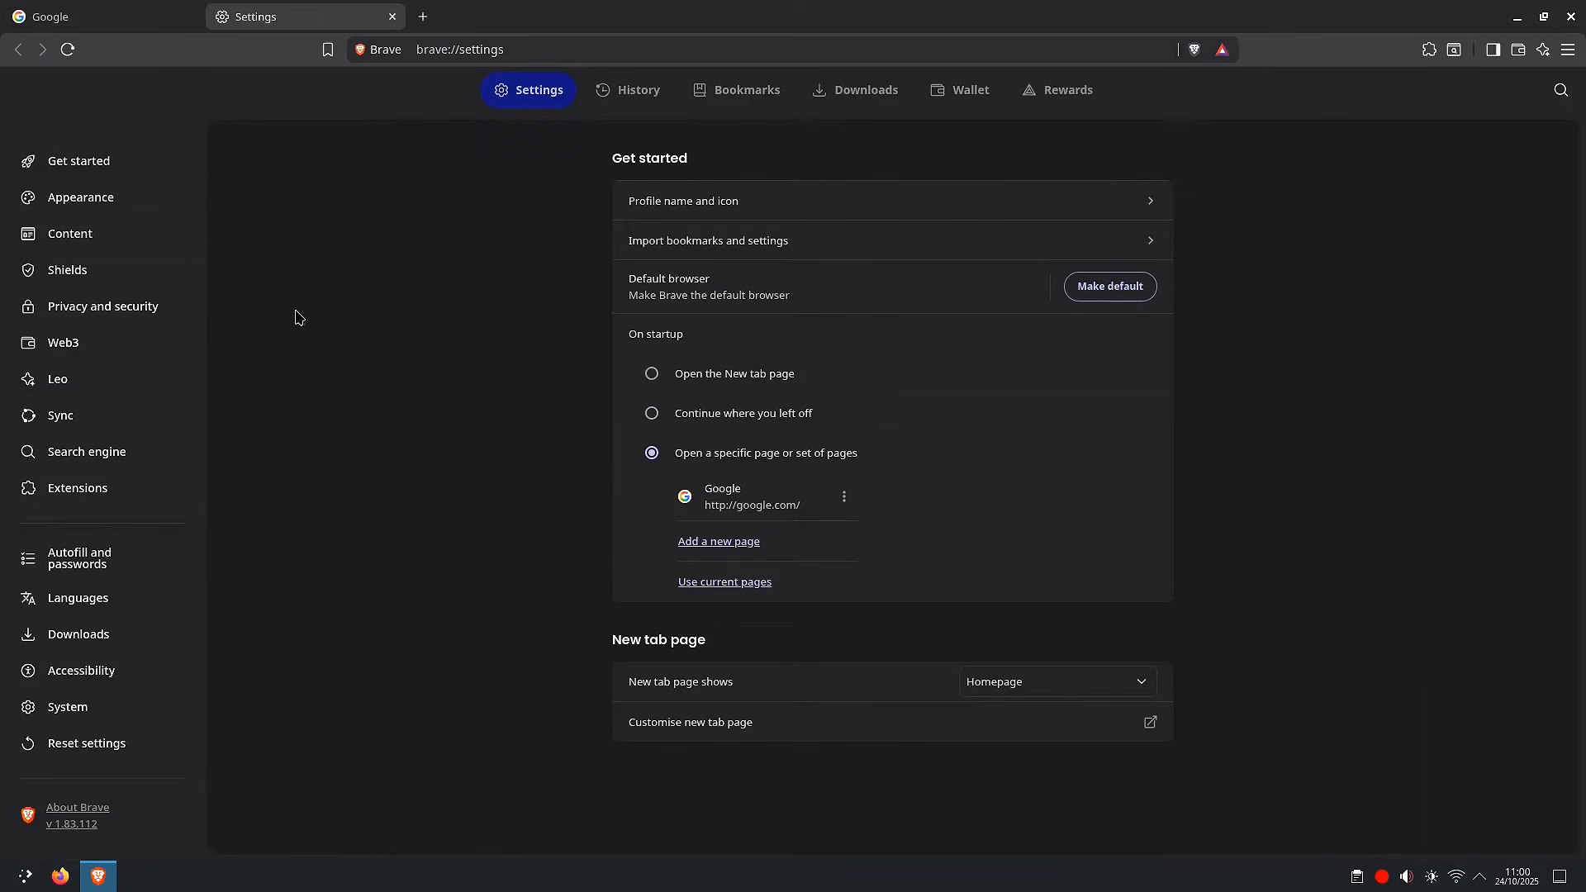
left_click(82, 311)
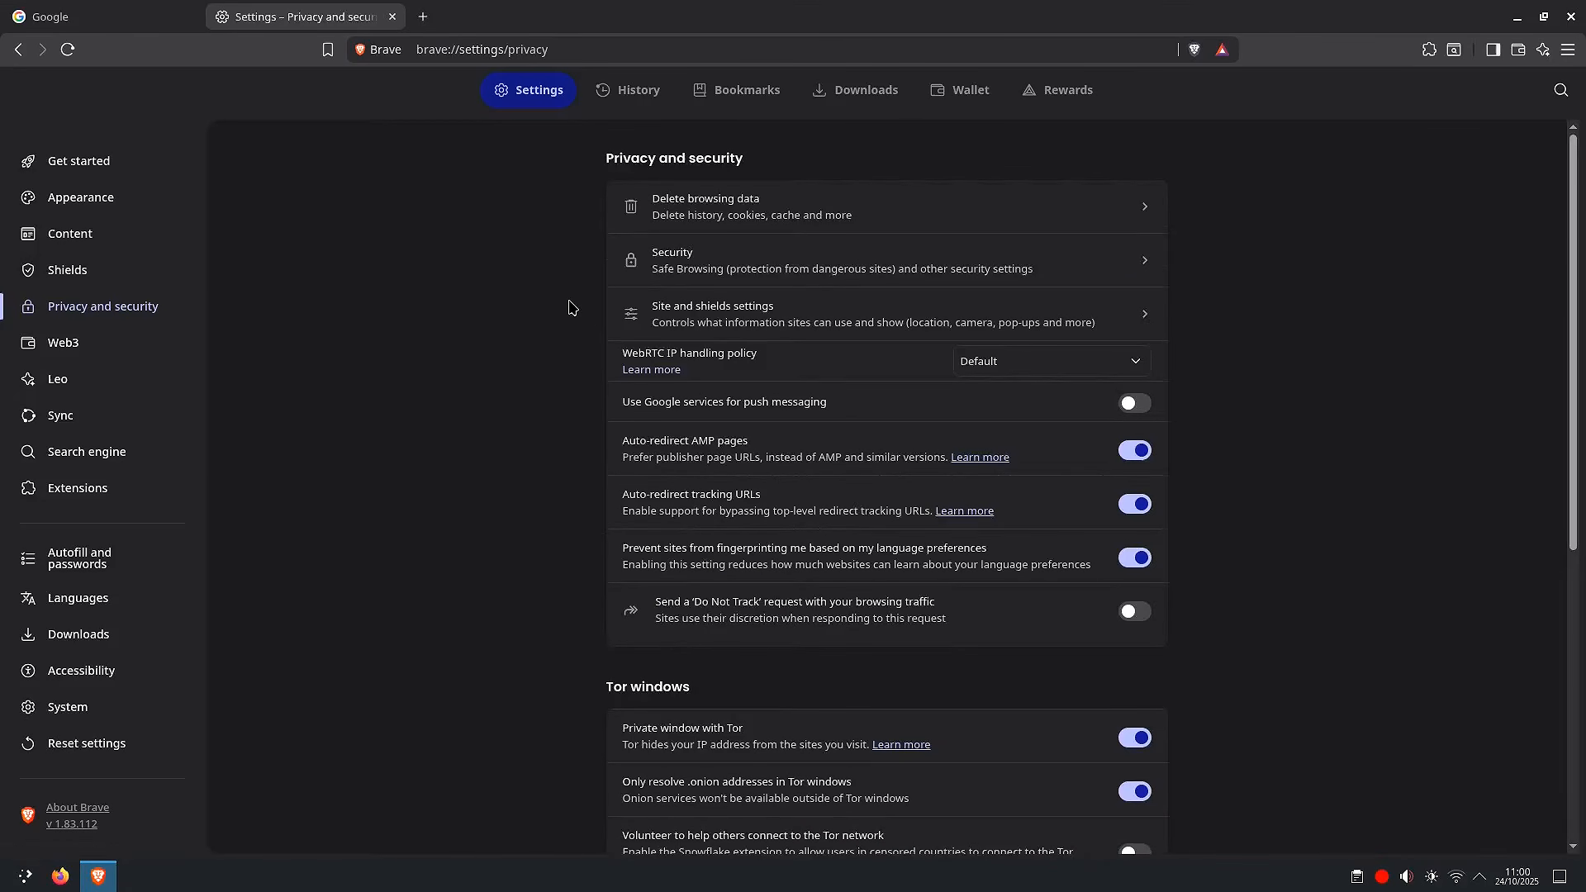
left_click(949, 208)
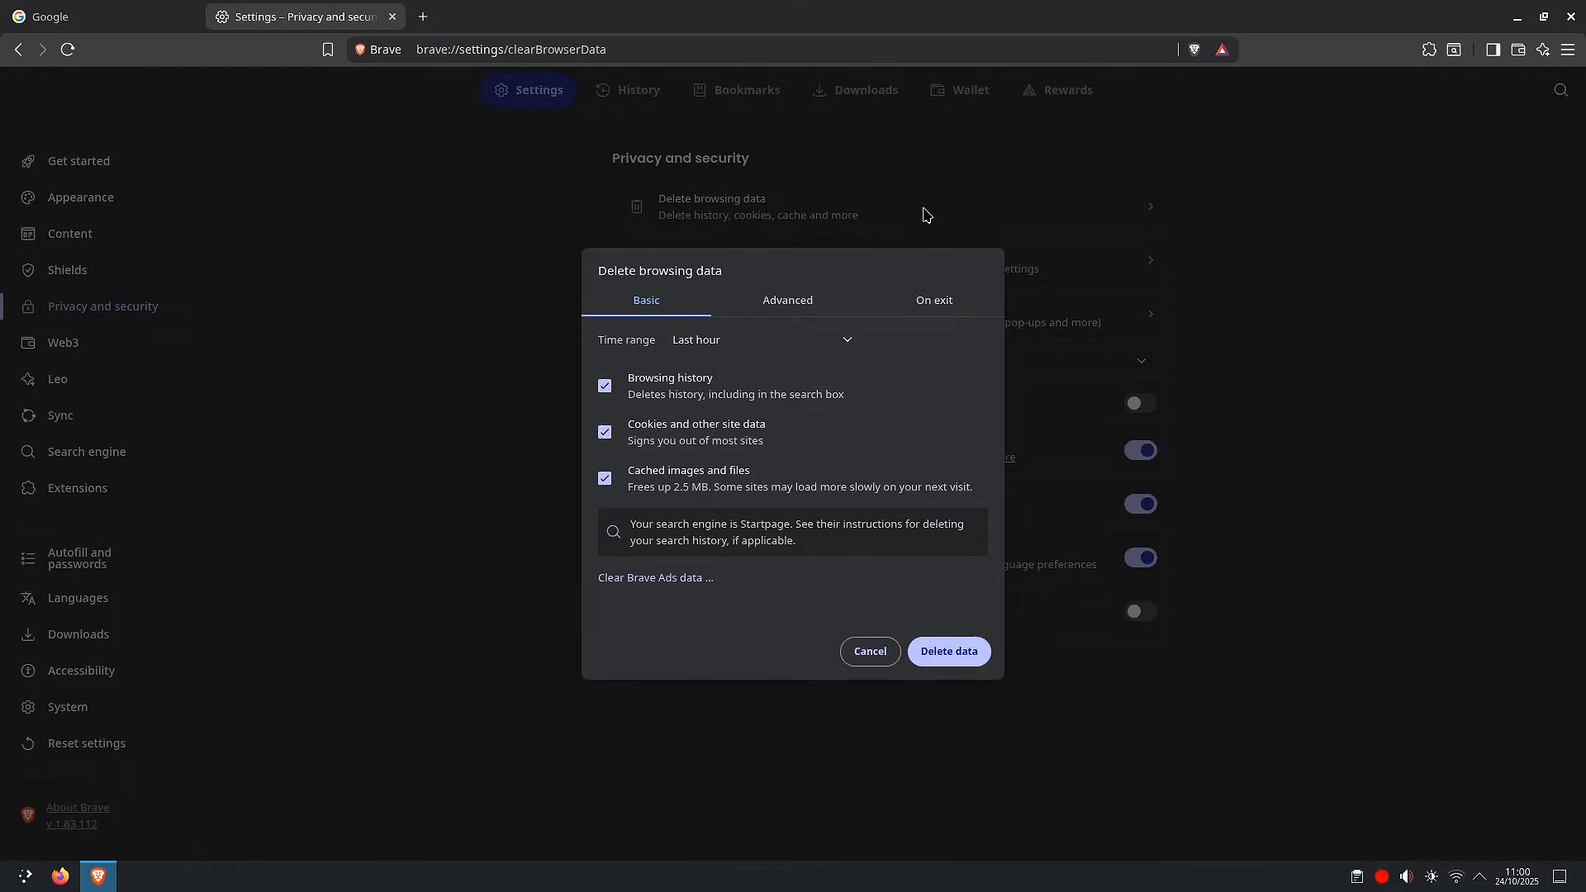
left_click(935, 299)
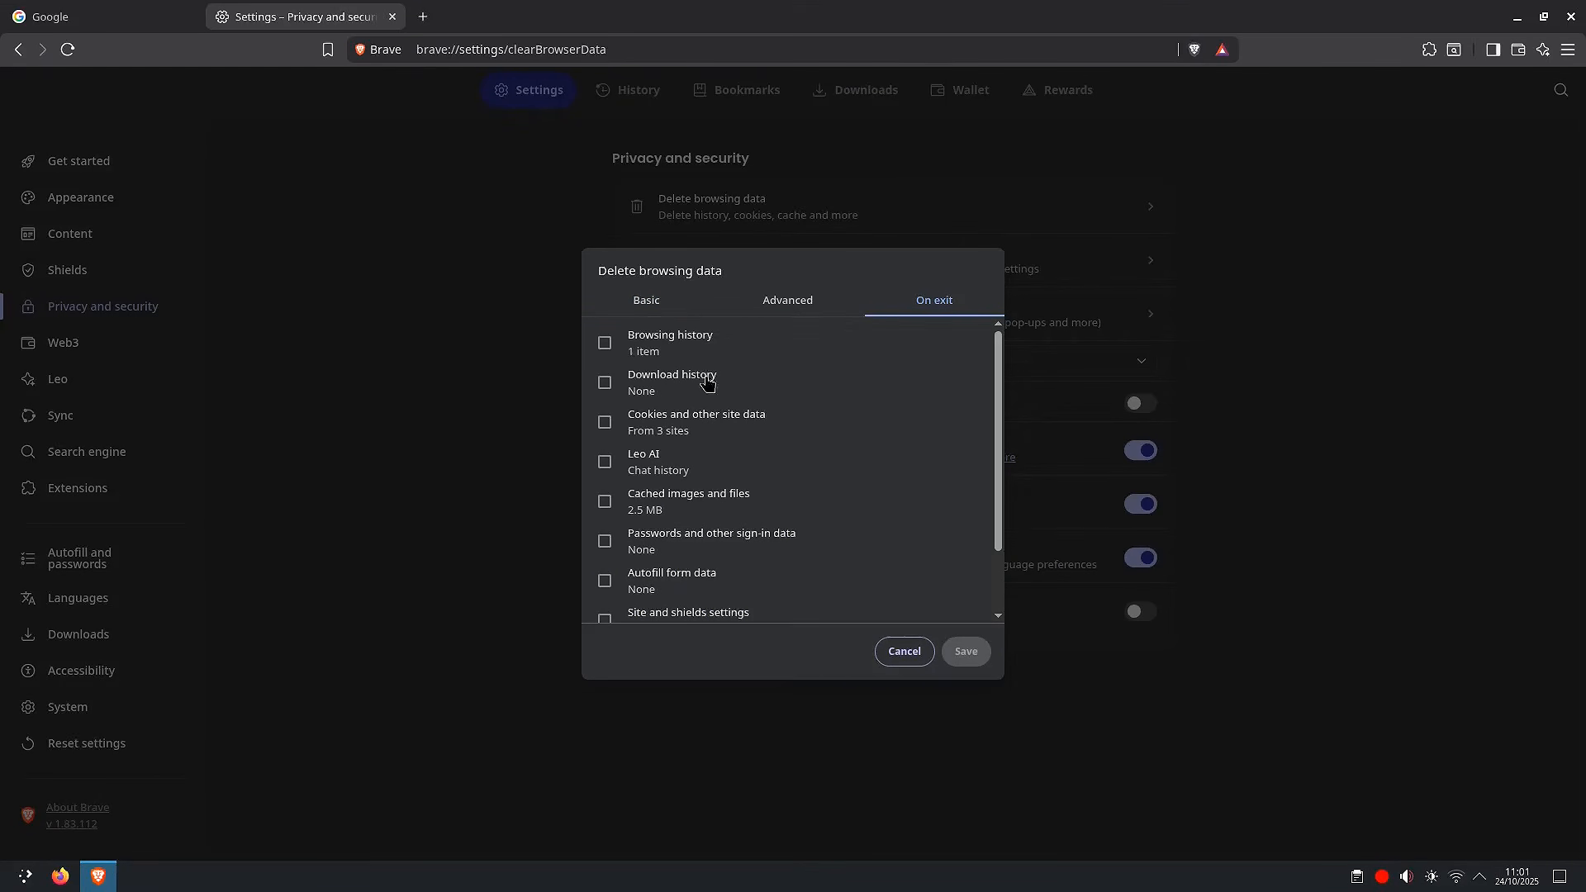
left_click(604, 425)
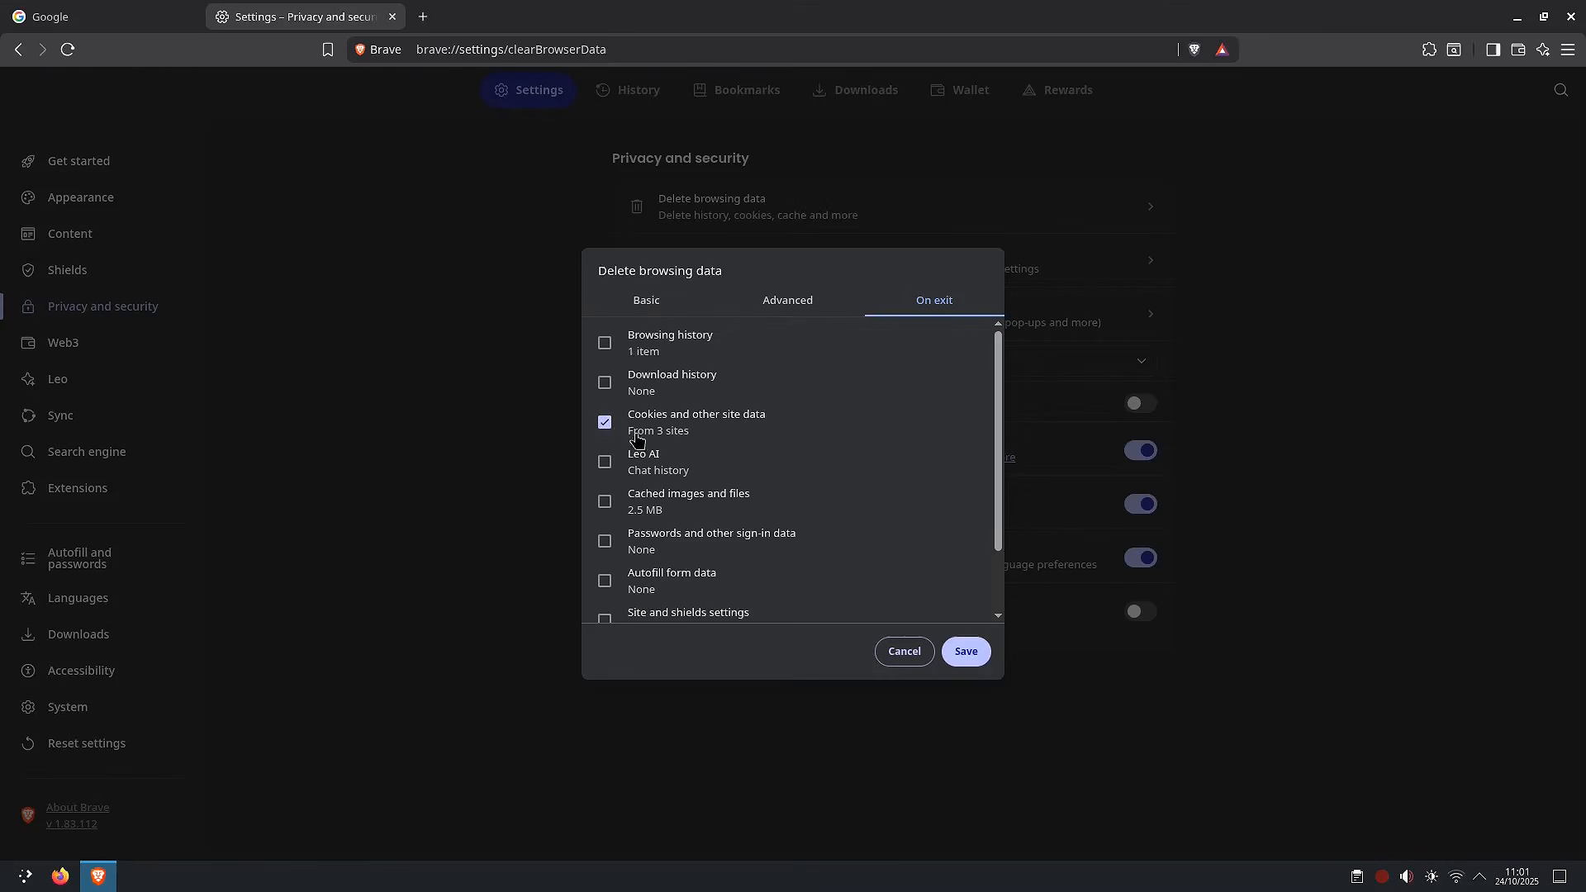
left_click(605, 502)
left_click(604, 345)
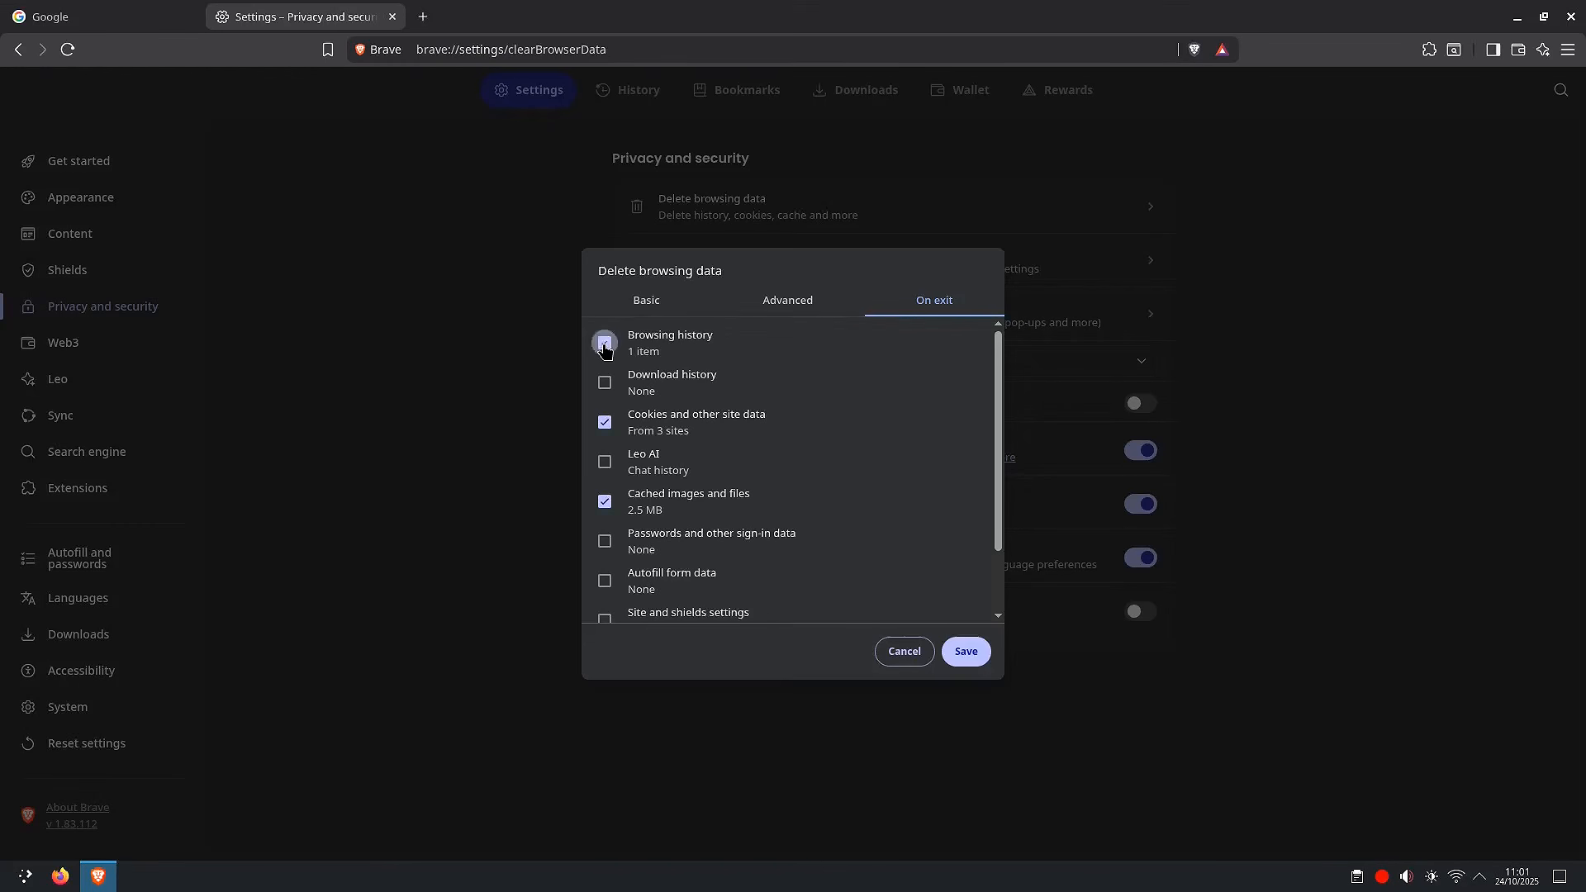
left_click(963, 656)
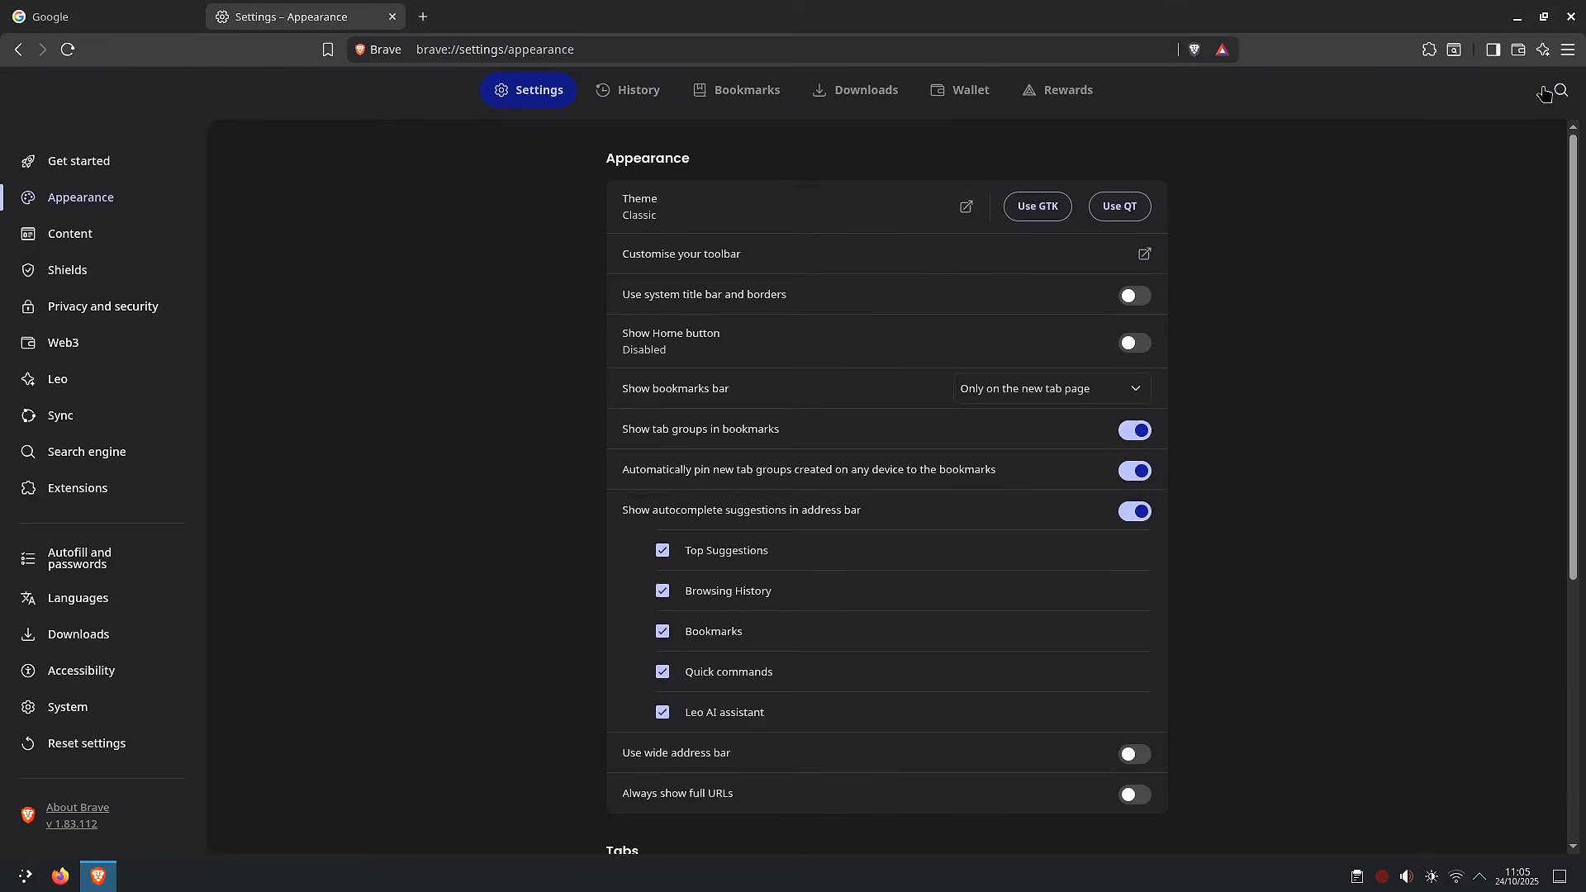
Open the browser's main menu from the Appearance settings page.
left_click(1569, 51)
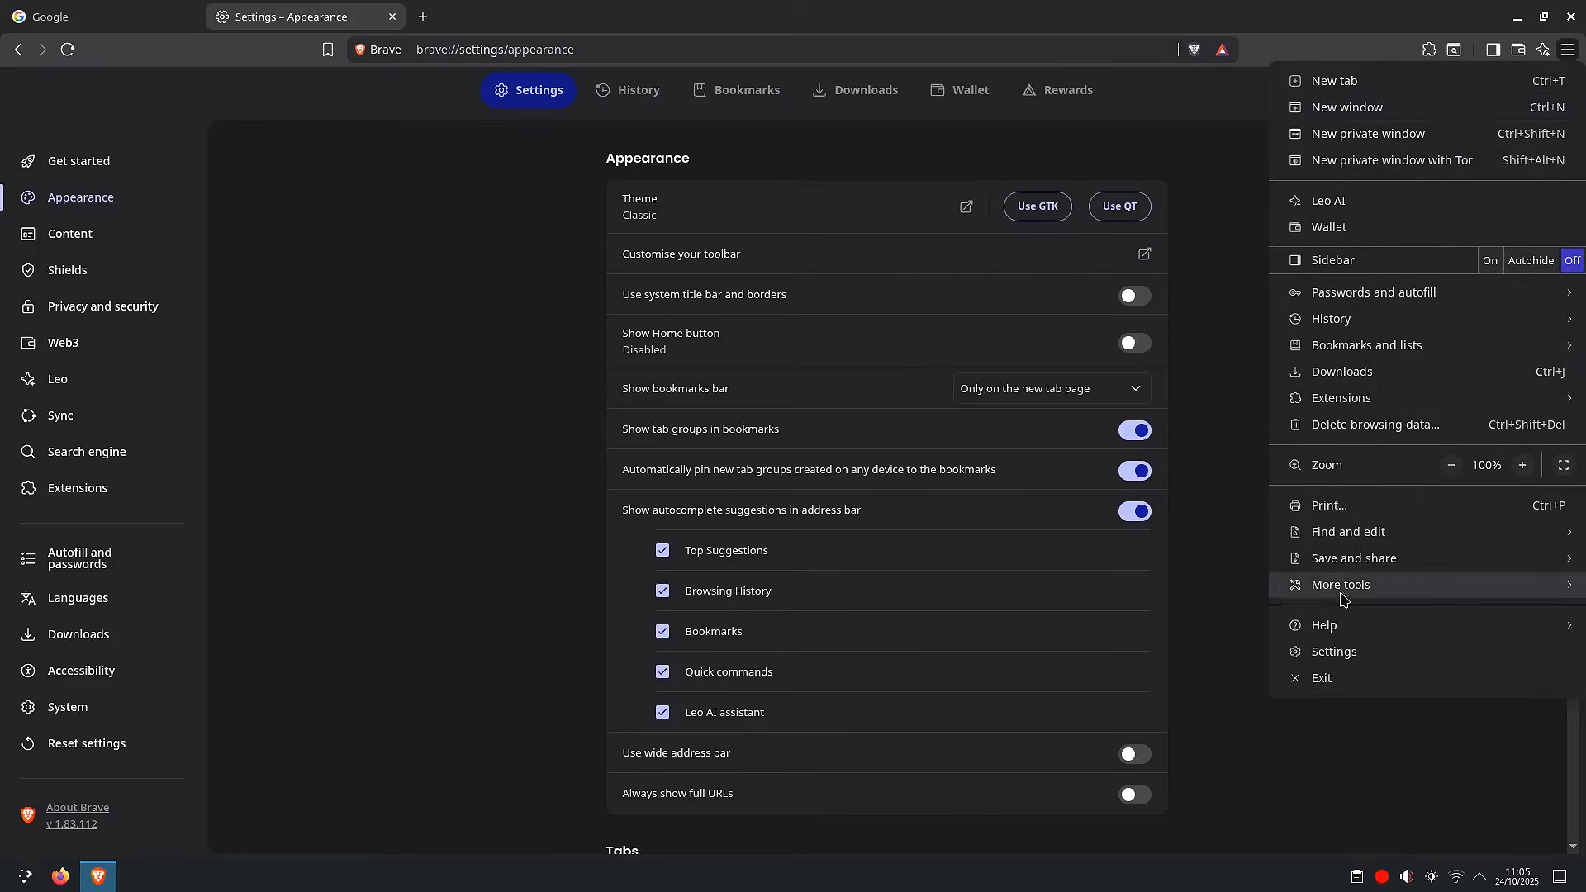